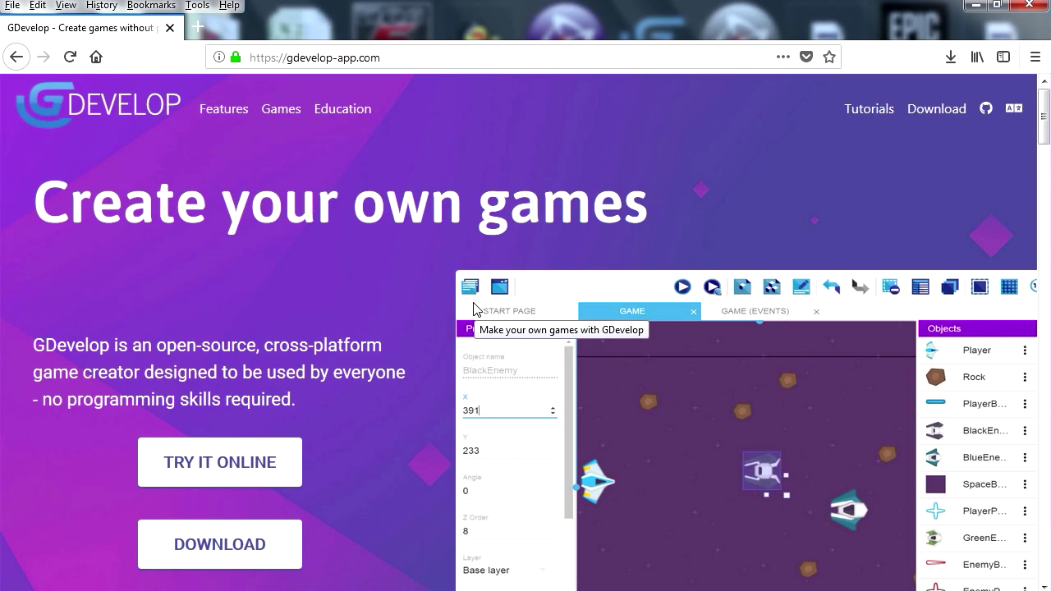
Download the Windows installer gdevelop-setup-5.0.0-beta42.exe from gdevelop-app.com and save it
scroll(474, 308, "down", 4)
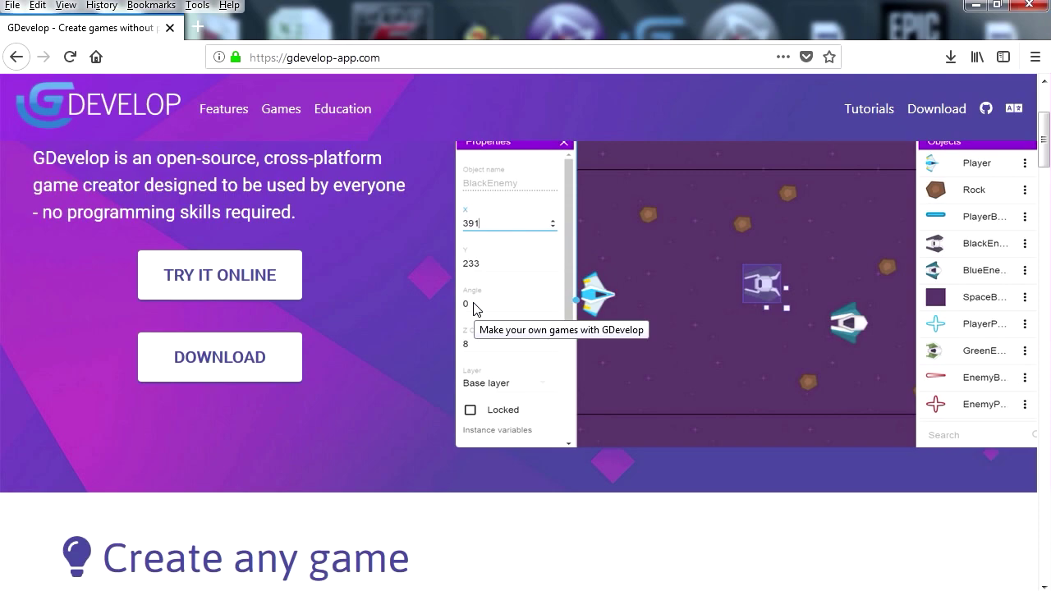
scroll(474, 308, "down", 4)
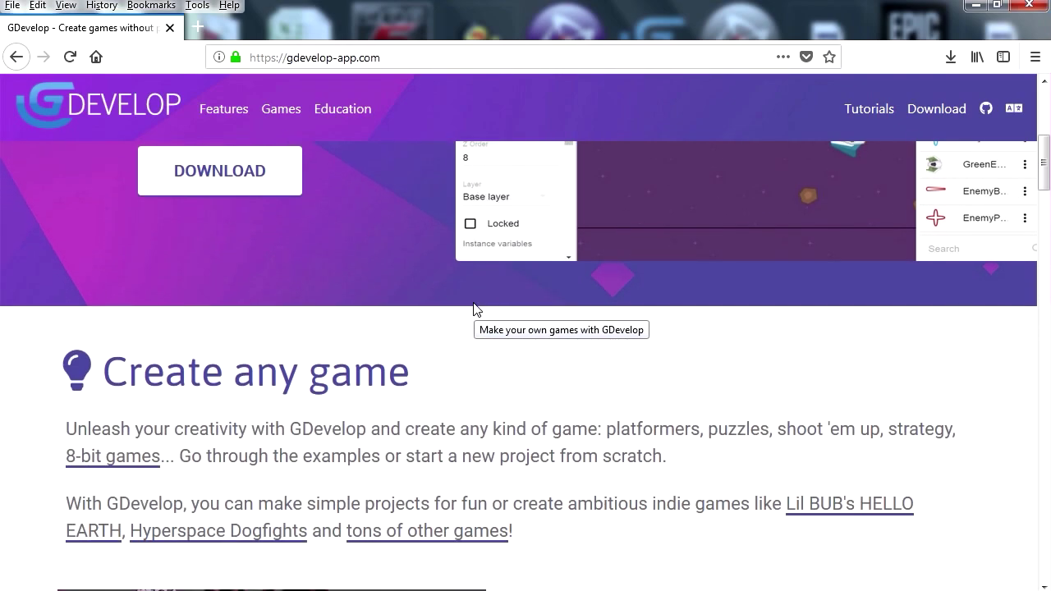
scroll(445, 359, "up", 2)
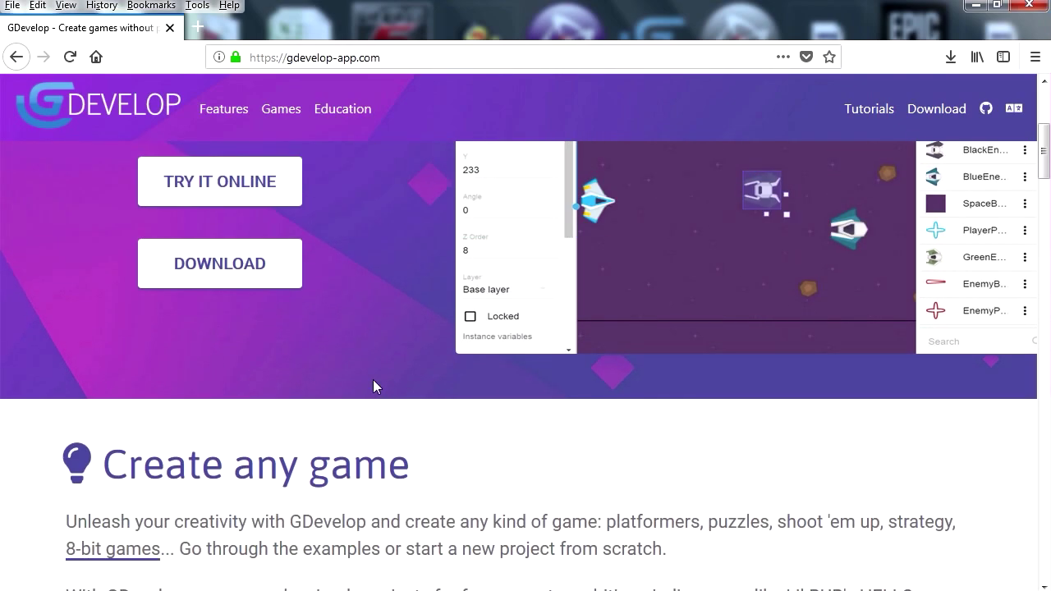
scroll(373, 387, "up", 4)
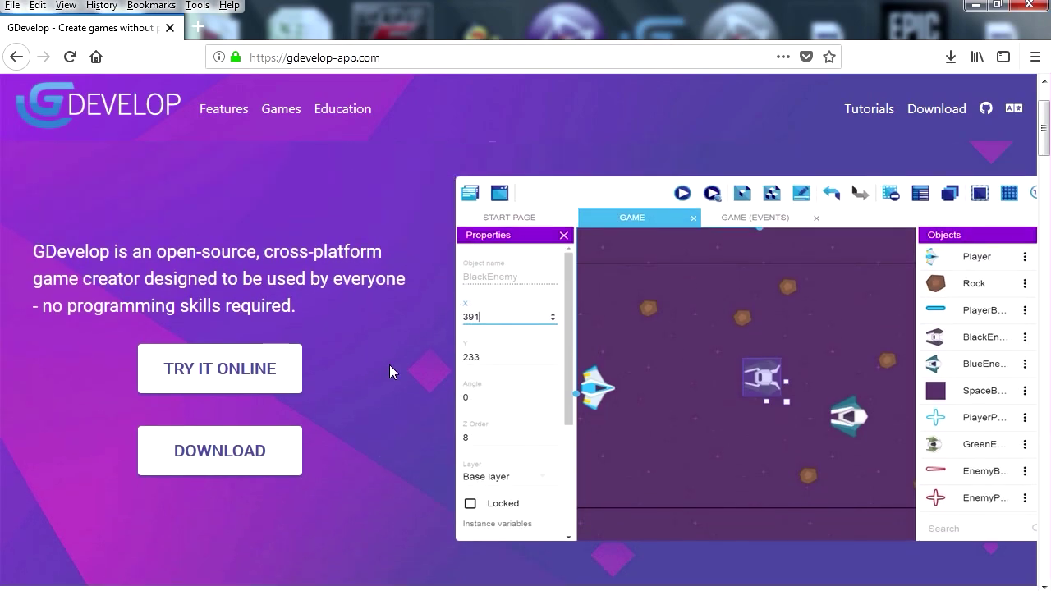
scroll(389, 366, "down", 2)
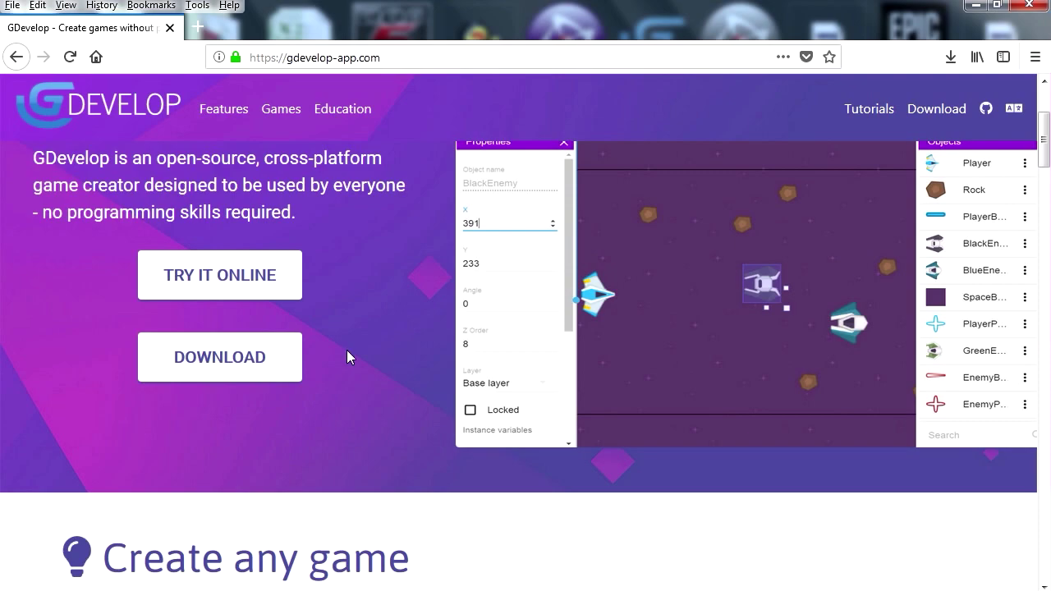
left_click(254, 361)
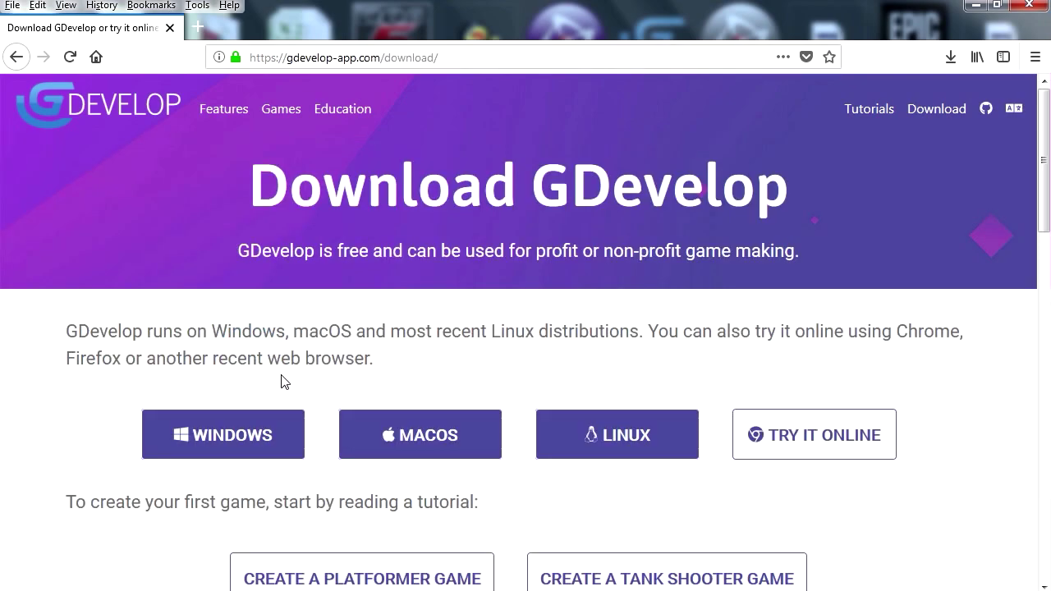
left_click(244, 447)
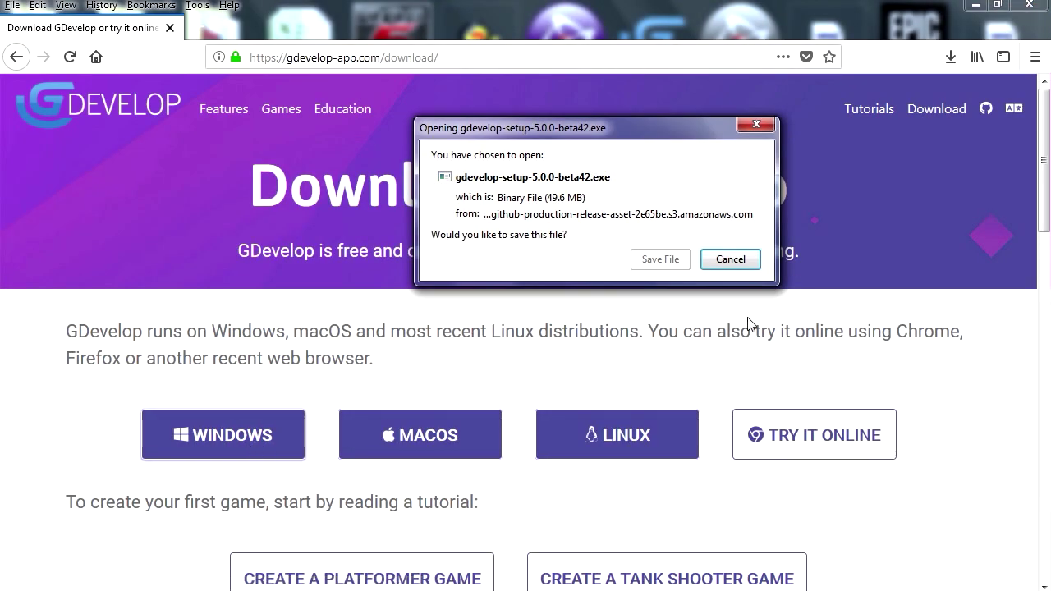
left_click(673, 259)
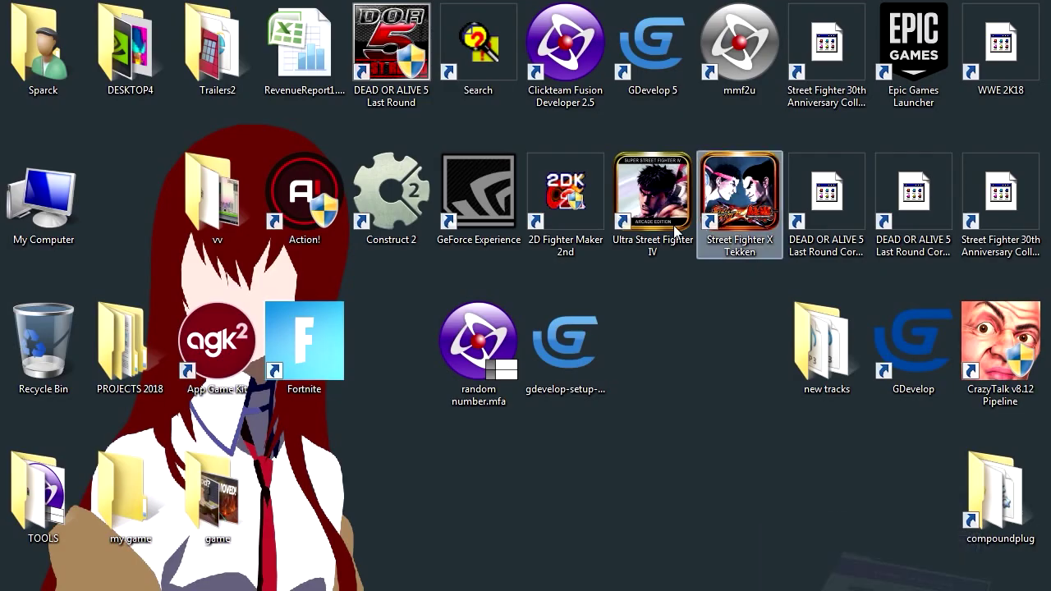
left_click(585, 377)
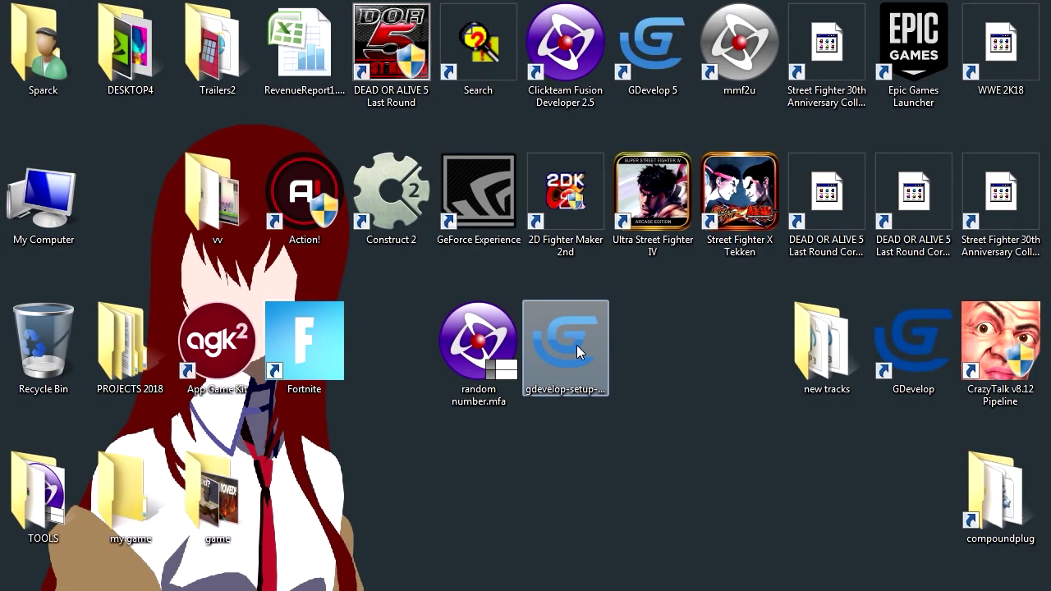
Run gdevelop-setup-5.0.0-beta42.exe past the security warning and let it close the running GDevelop 5
double_click(577, 352)
left_click(585, 318)
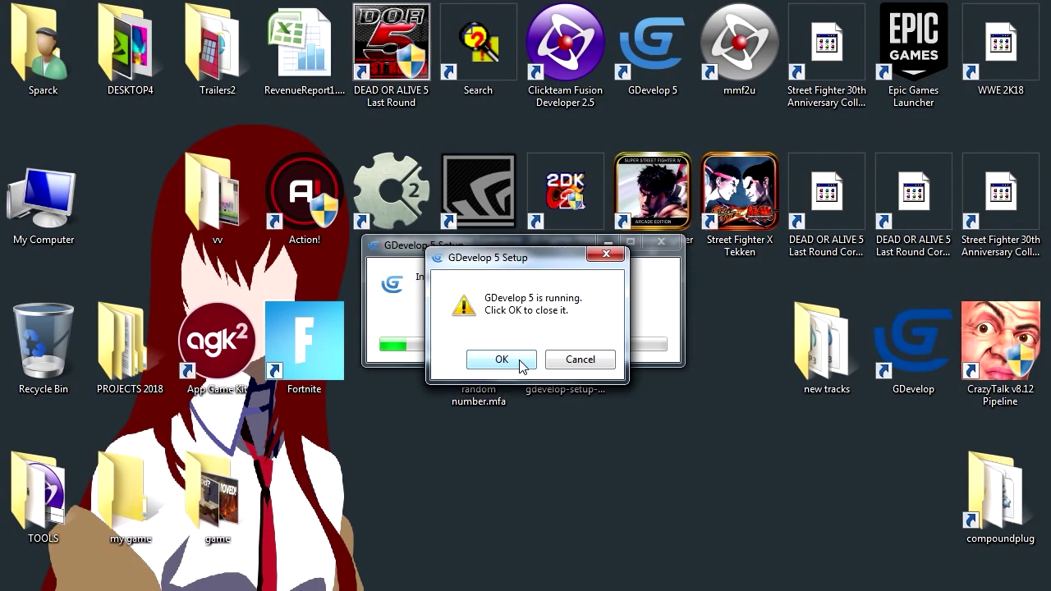
left_click(501, 360)
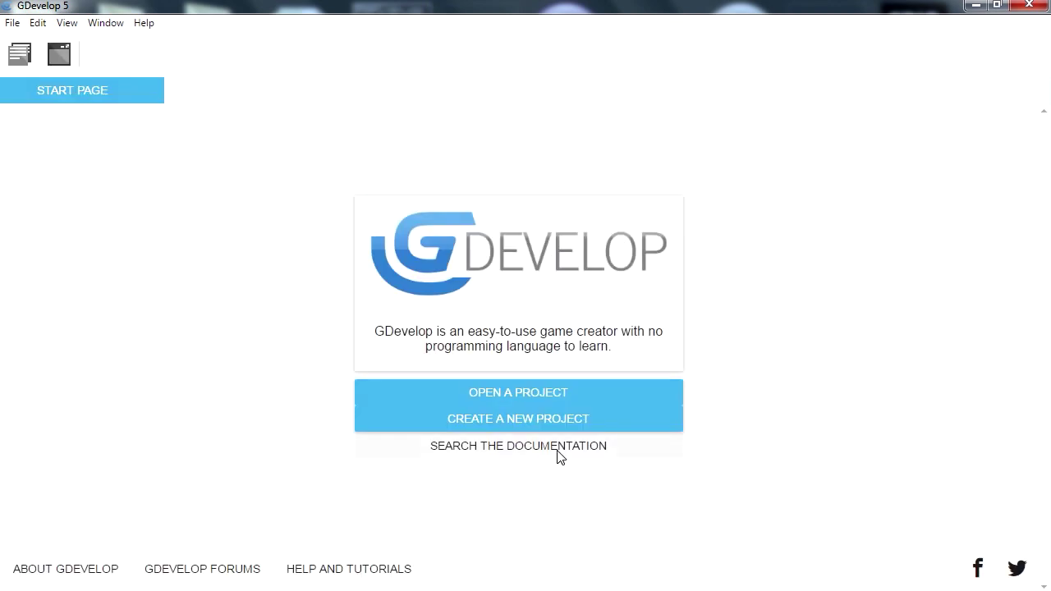
Start a new project and bring up its list of example games
left_click(546, 419)
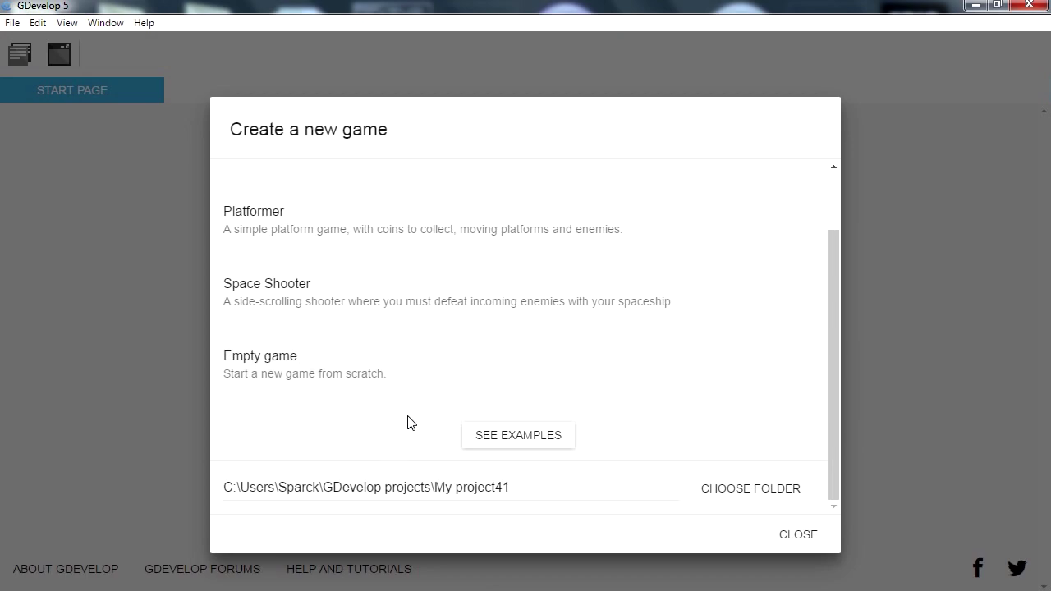
scroll(405, 424, "up", 1)
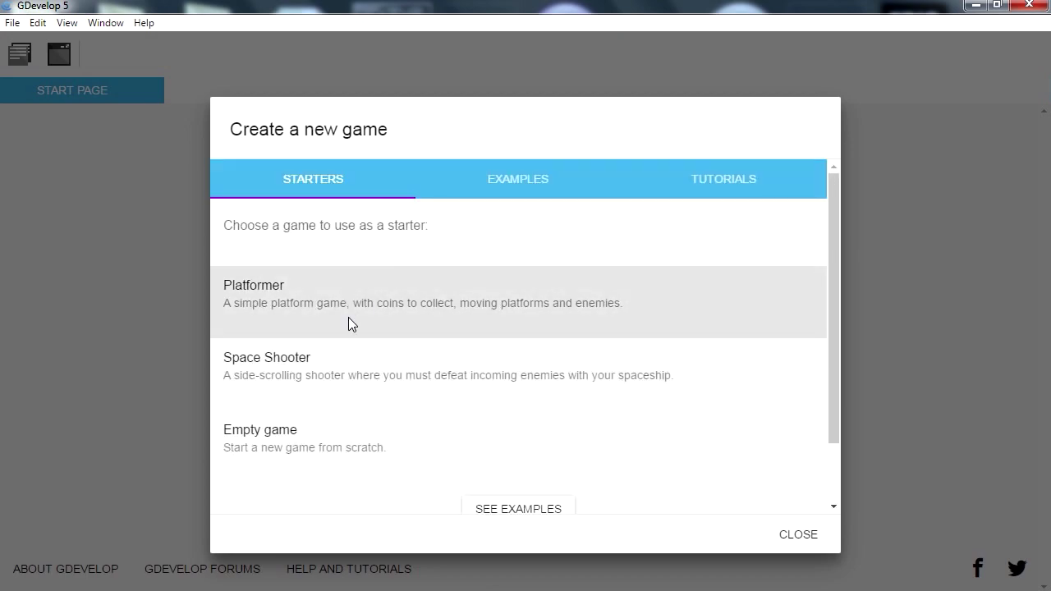
scroll(366, 415, "down", 1)
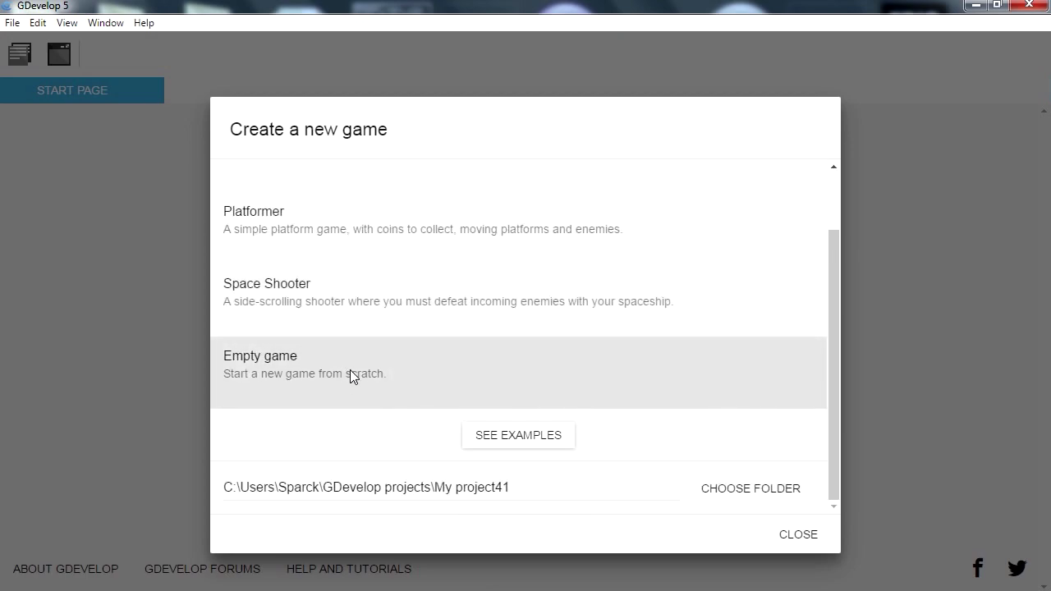
left_click(519, 435)
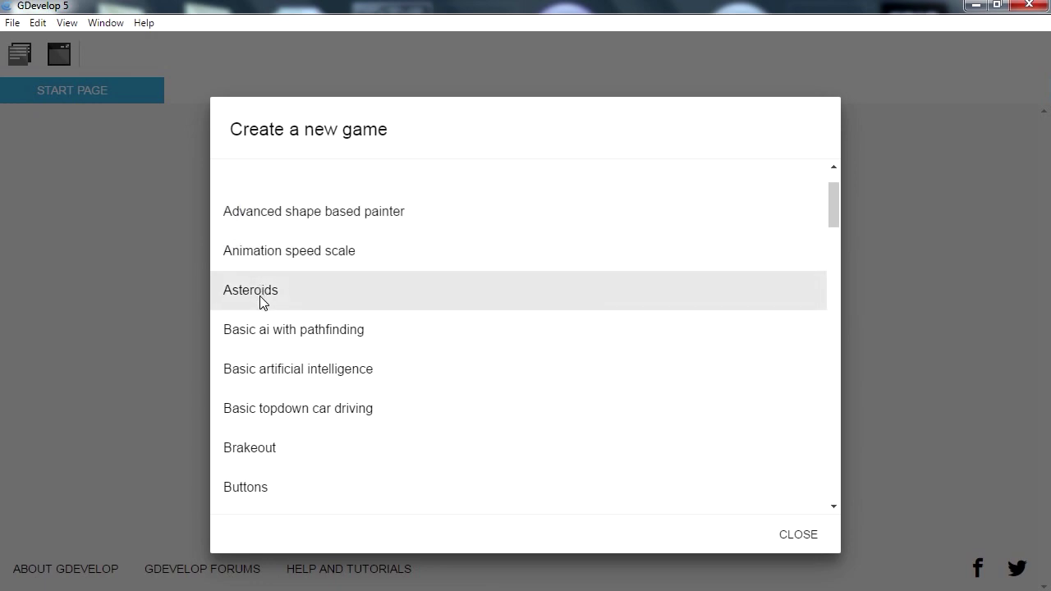
Browse the examples and open the Advanced shape based painter example
scroll(260, 299, "down", 3)
scroll(260, 302, "down", 5)
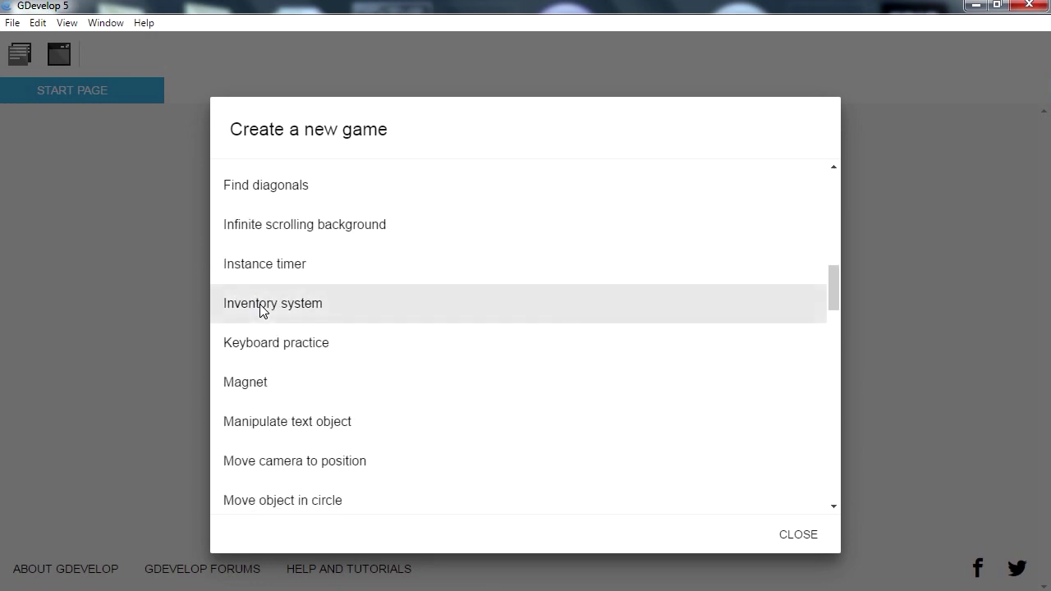
scroll(279, 378, "up", 2)
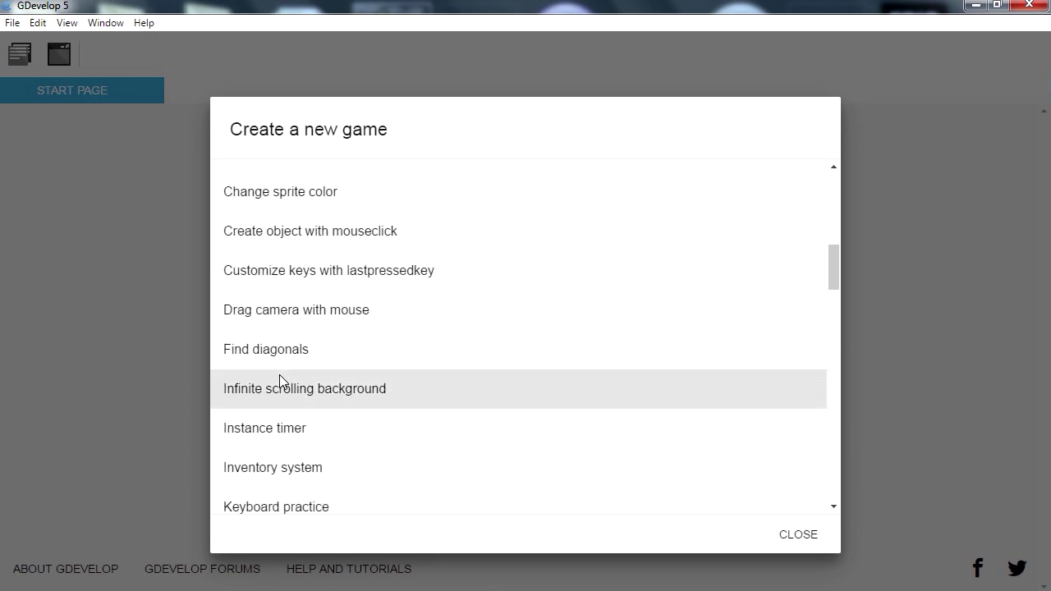
scroll(279, 374, "down", 5)
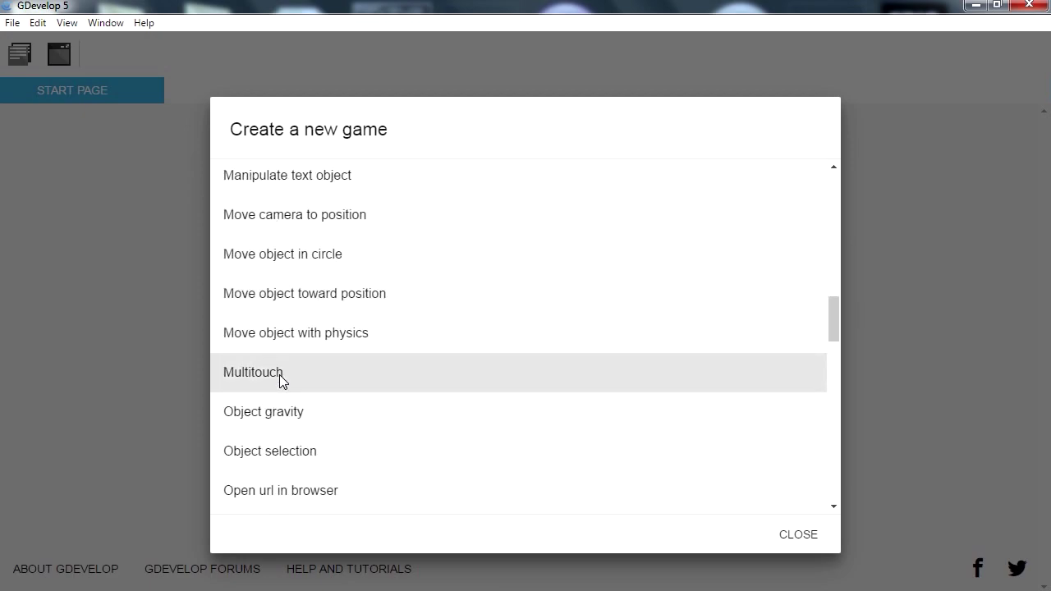
scroll(279, 375, "down", 1)
scroll(304, 331, "up", 4)
scroll(308, 331, "up", 6)
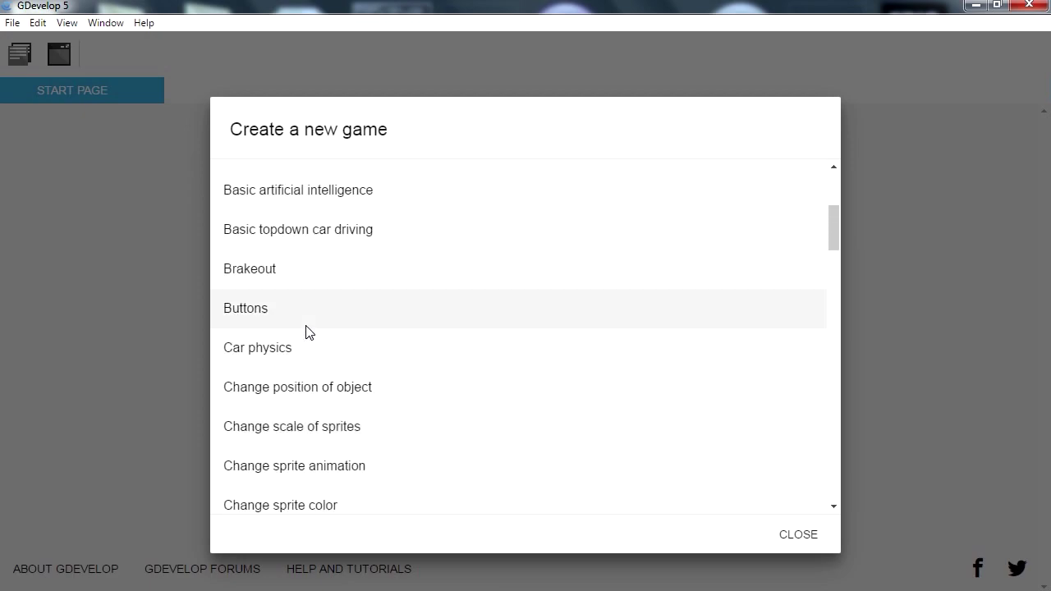
scroll(305, 312, "up", 3)
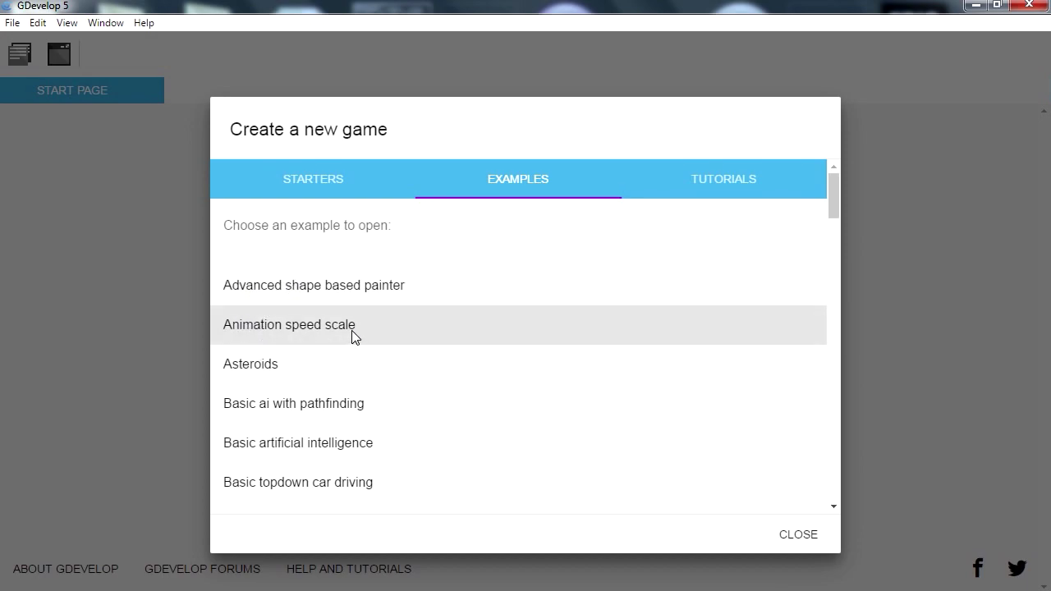
left_click(310, 291)
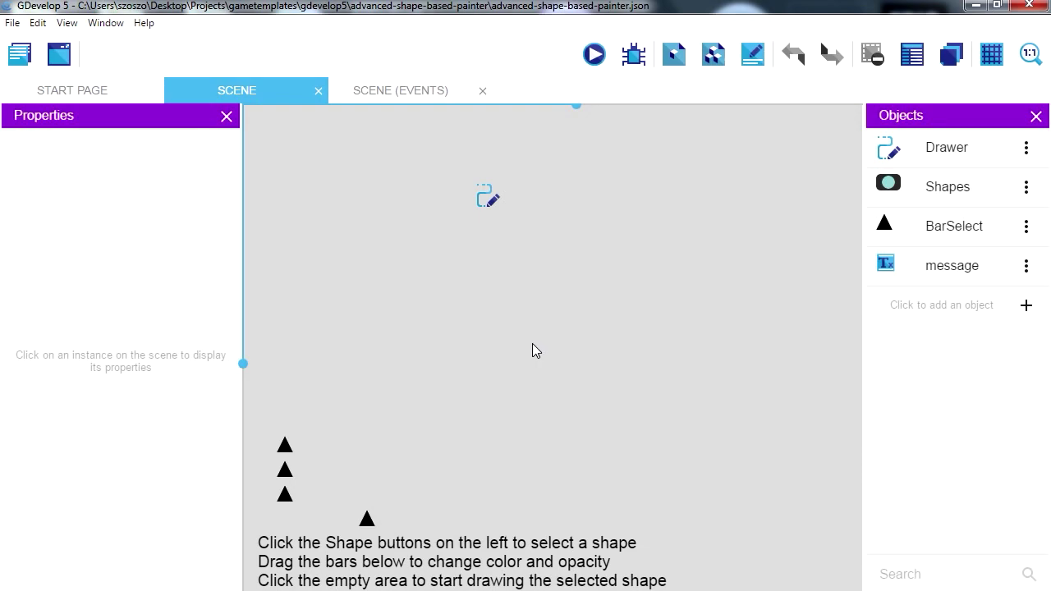
Preview the painter example and select the filled circle drawing mode
left_click(599, 58)
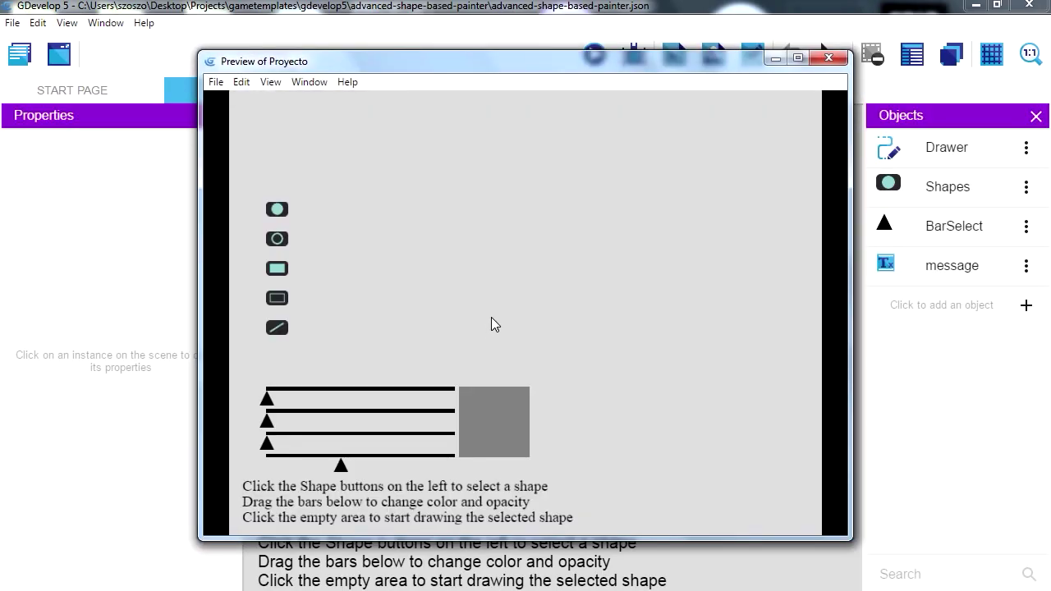
left_click(277, 209)
Draw circles in grey, pink, translucent green and solid green on the canvas
left_click_drag(354, 173, 385, 219)
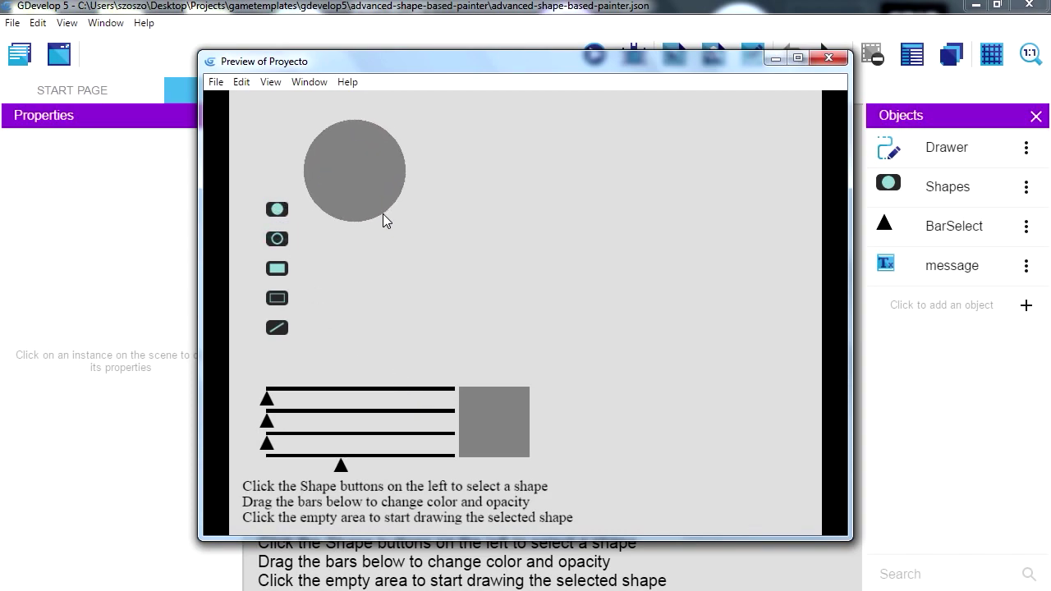
left_click_drag(267, 400, 319, 400)
left_click_drag(400, 284, 434, 304)
left_click_drag(428, 222, 451, 244)
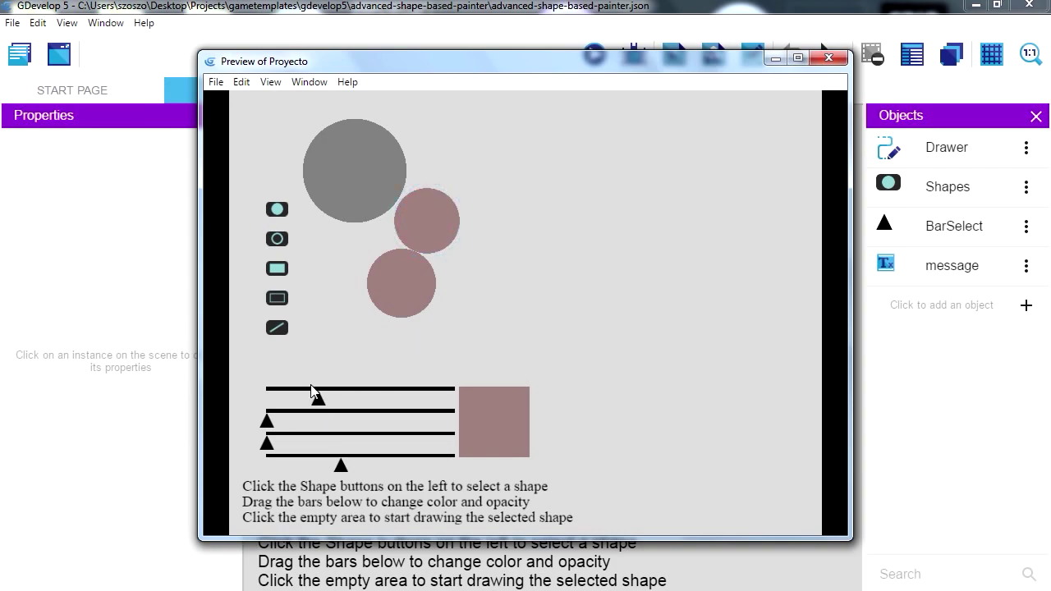
left_click_drag(271, 425, 370, 427)
mouse_move(434, 184)
left_mouse_down()
mouse_move(472, 235)
mouse_move(458, 223)
left_mouse_up()
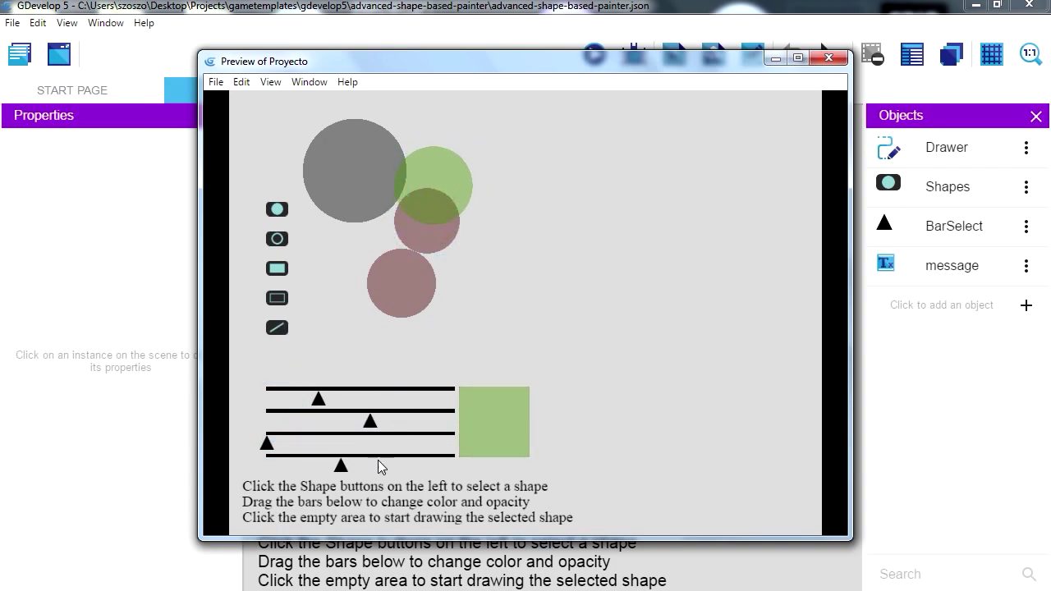
left_click_drag(336, 468, 483, 484)
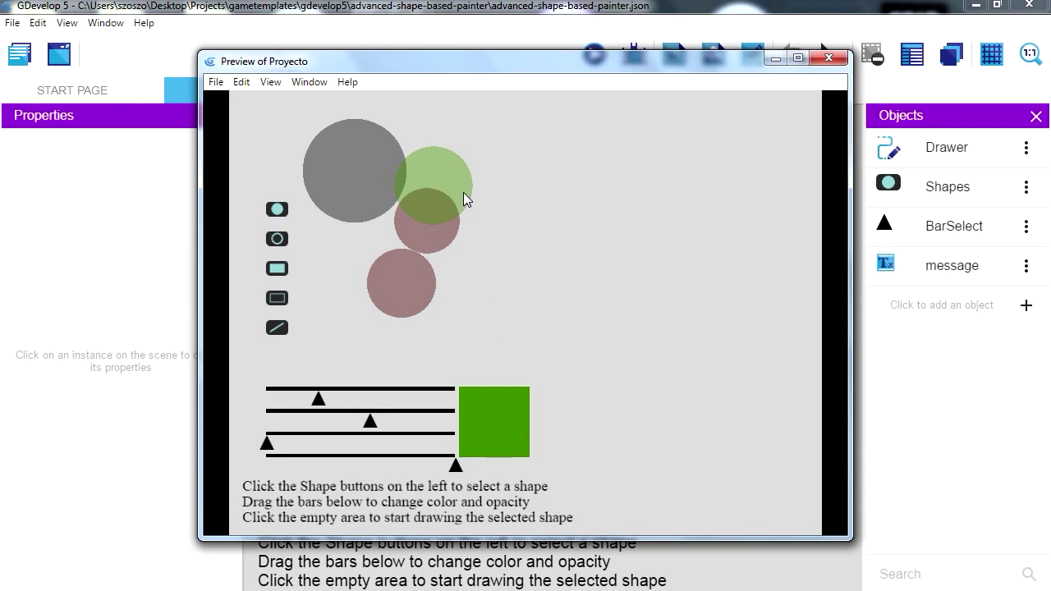
left_click_drag(464, 197, 511, 251)
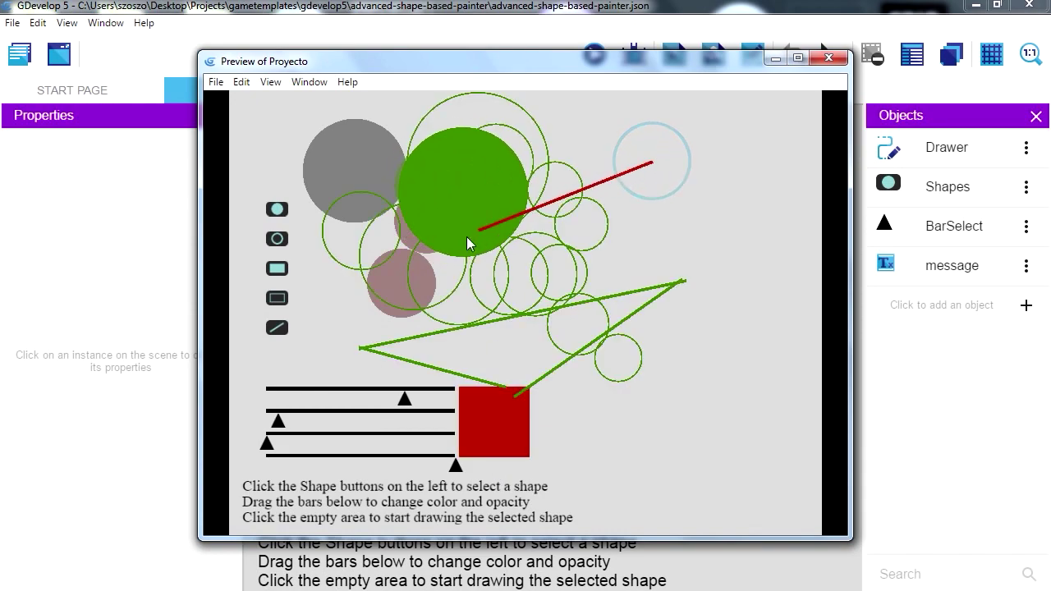
Draw a red line triangle across the canvas
left_click_drag(476, 234, 394, 287)
left_click(394, 284)
left_click(441, 130)
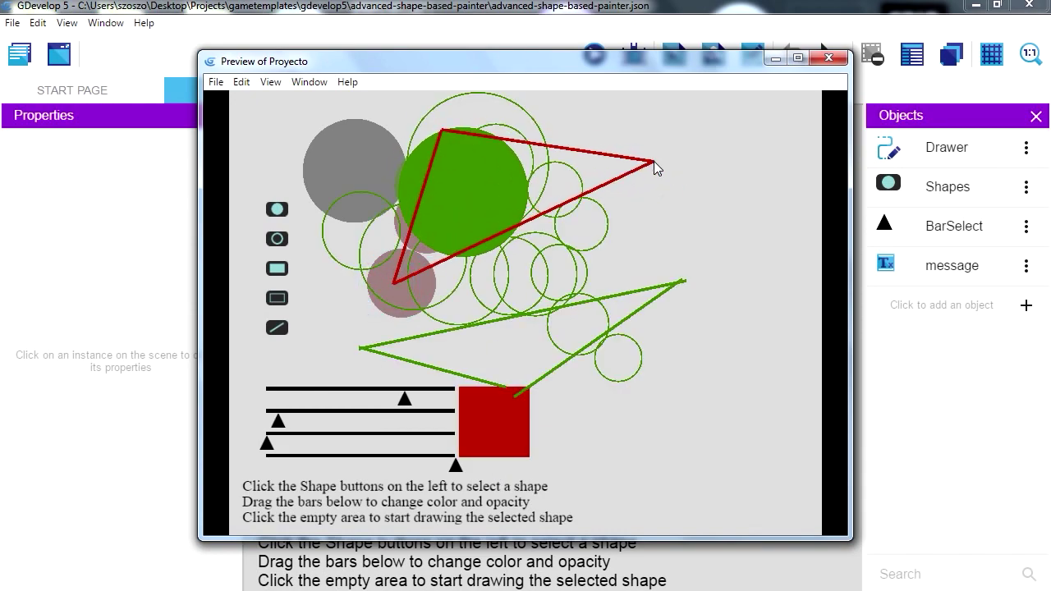
left_click(653, 163)
Switch to filled rectangles and draw an orange one and a mint green one
left_click_drag(273, 426, 335, 423)
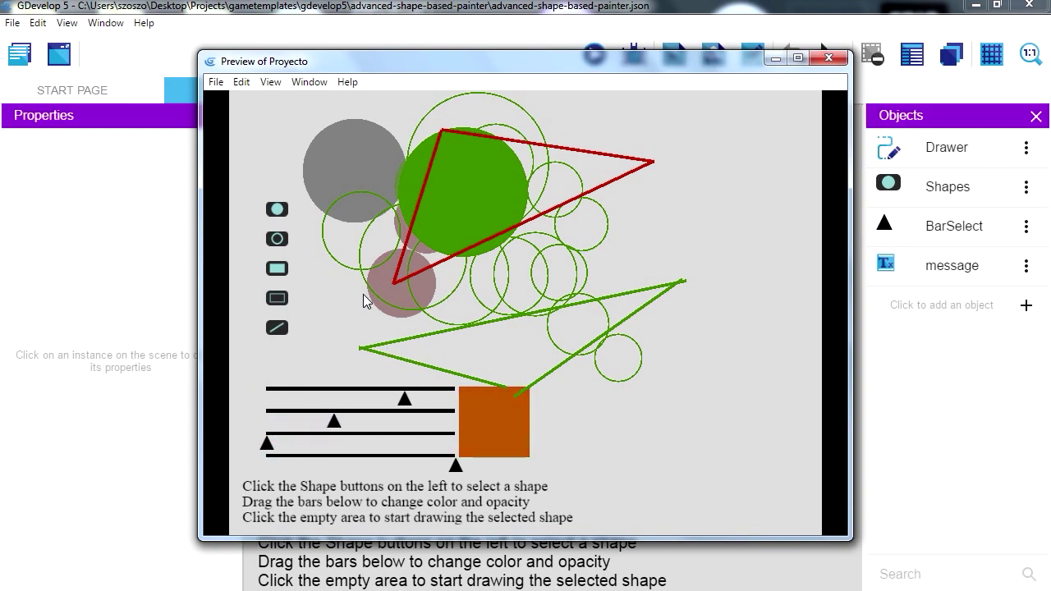
left_click(276, 268)
left_click_drag(343, 225, 435, 309)
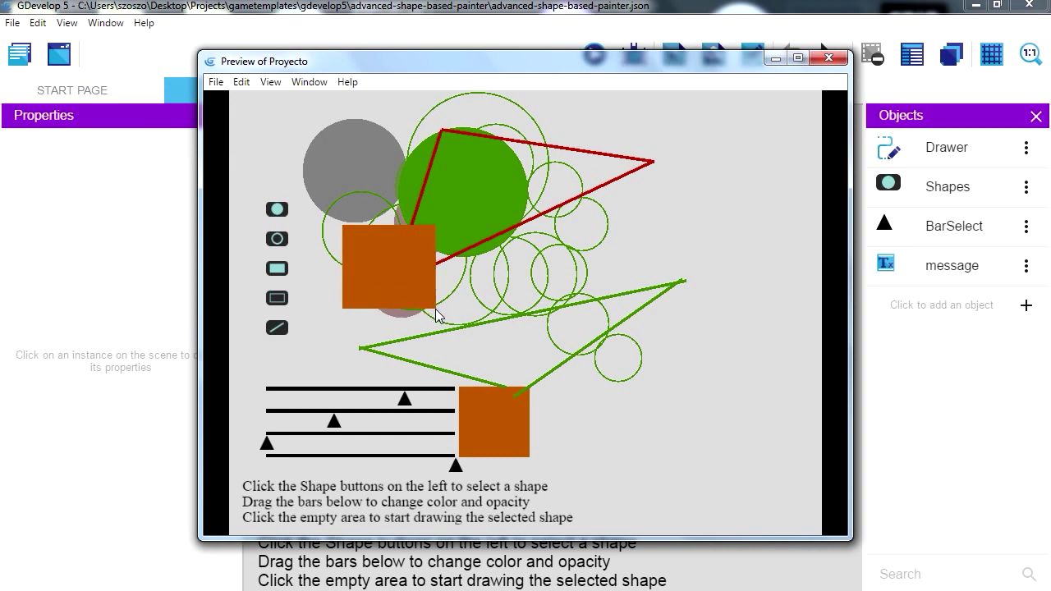
left_click_drag(404, 399, 285, 400)
left_click_drag(333, 422, 420, 422)
left_click_drag(266, 445, 358, 455)
left_click_drag(517, 263, 598, 328)
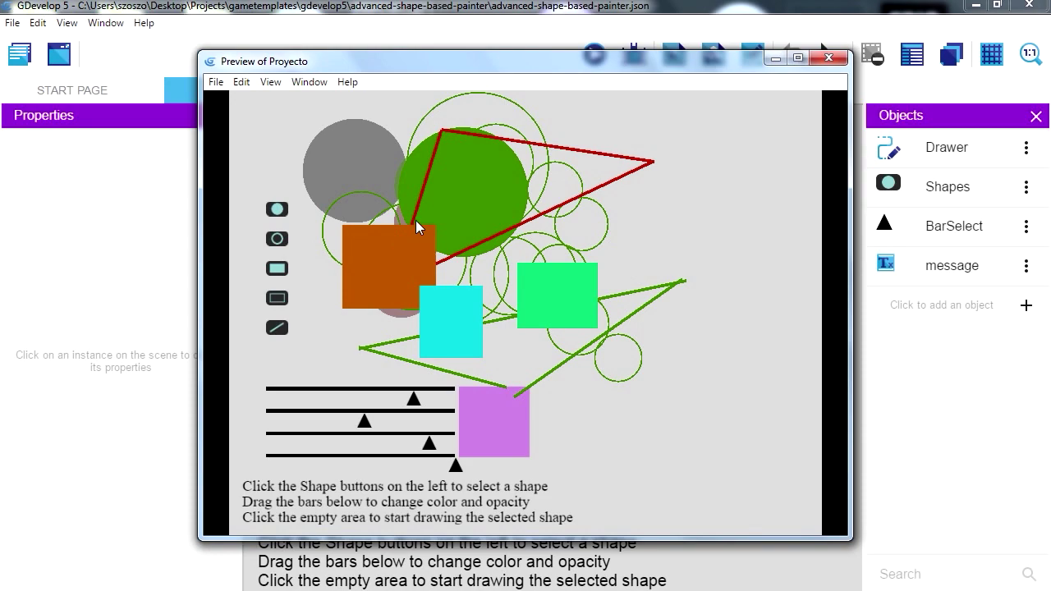
Add a violet rectangle and two orange-brown rectangles, then close the preview
left_click_drag(418, 213, 522, 263)
left_click_drag(368, 429, 400, 402)
left_click_drag(427, 443, 274, 453)
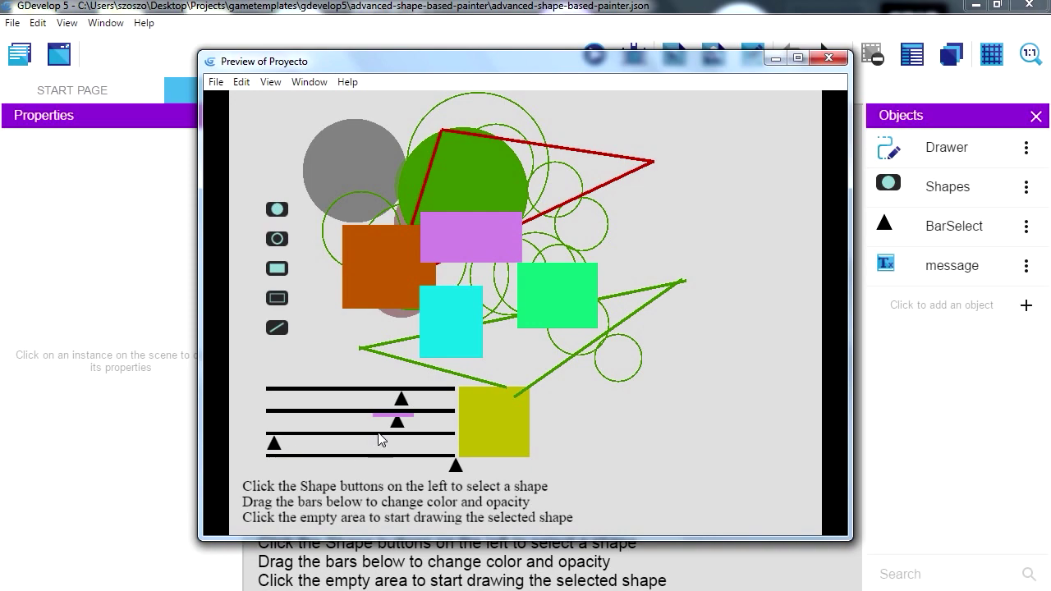
left_click_drag(397, 424, 354, 427)
mouse_move(342, 270)
left_mouse_down()
mouse_move(424, 355)
mouse_move(451, 372)
mouse_move(462, 359)
left_mouse_up()
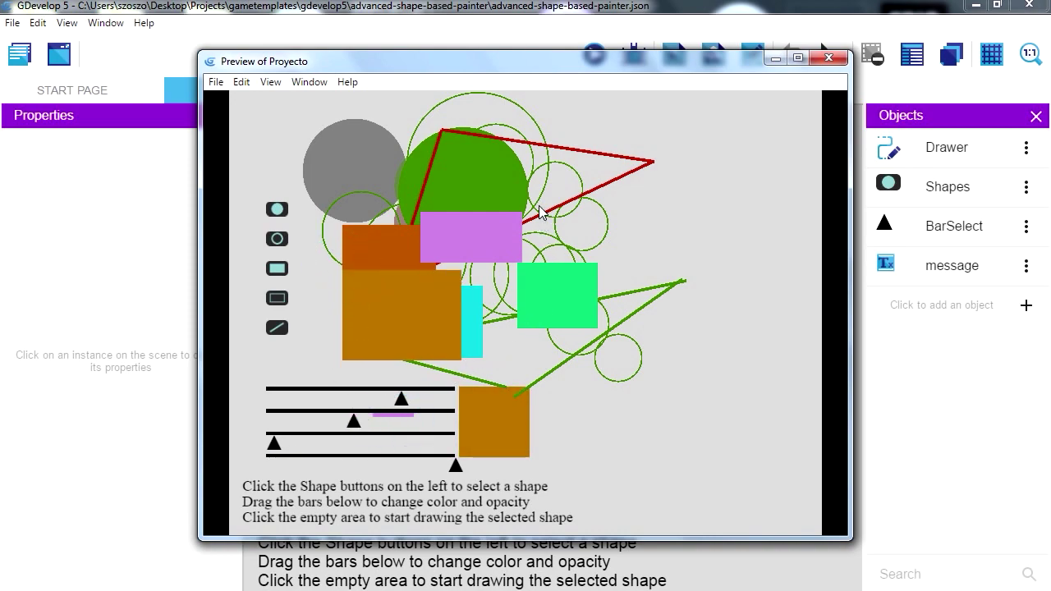
left_click_drag(543, 179, 623, 261)
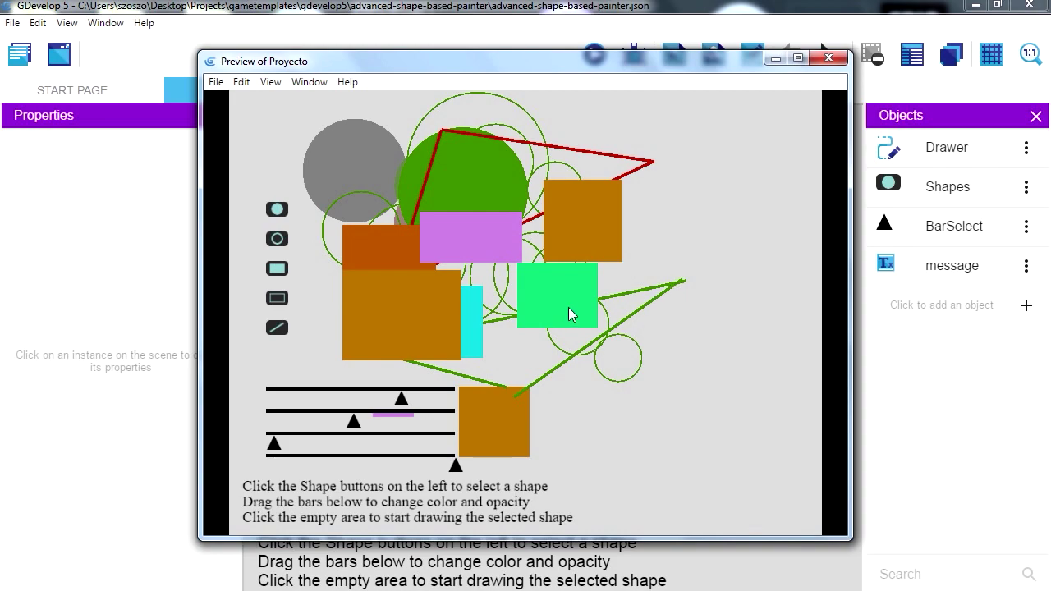
key("alt+F4")
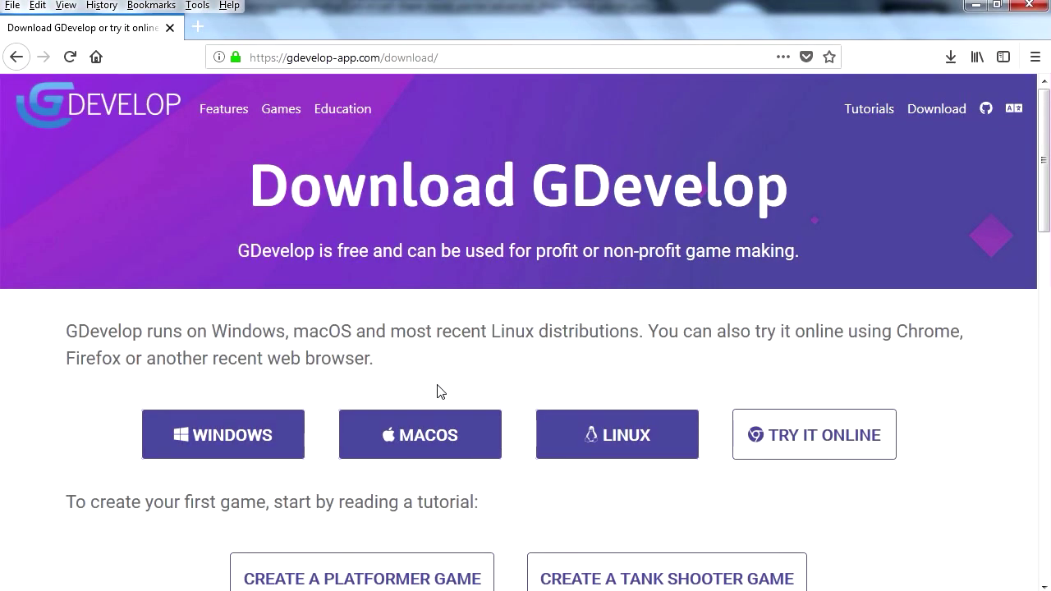
left_click(224, 110)
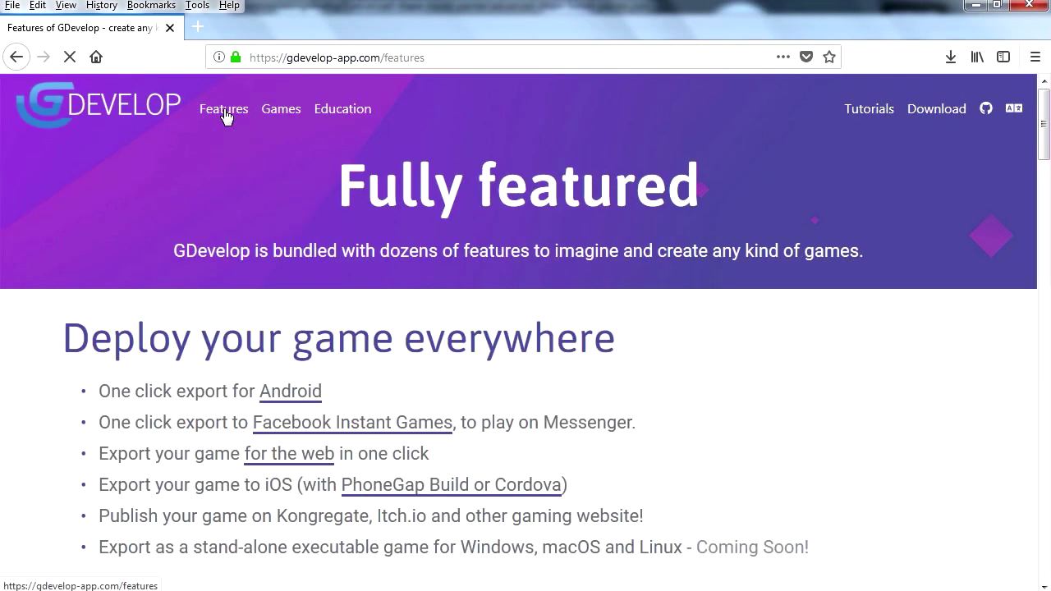
left_click(81, 109)
scroll(420, 345, "down", 5)
scroll(415, 362, "down", 15)
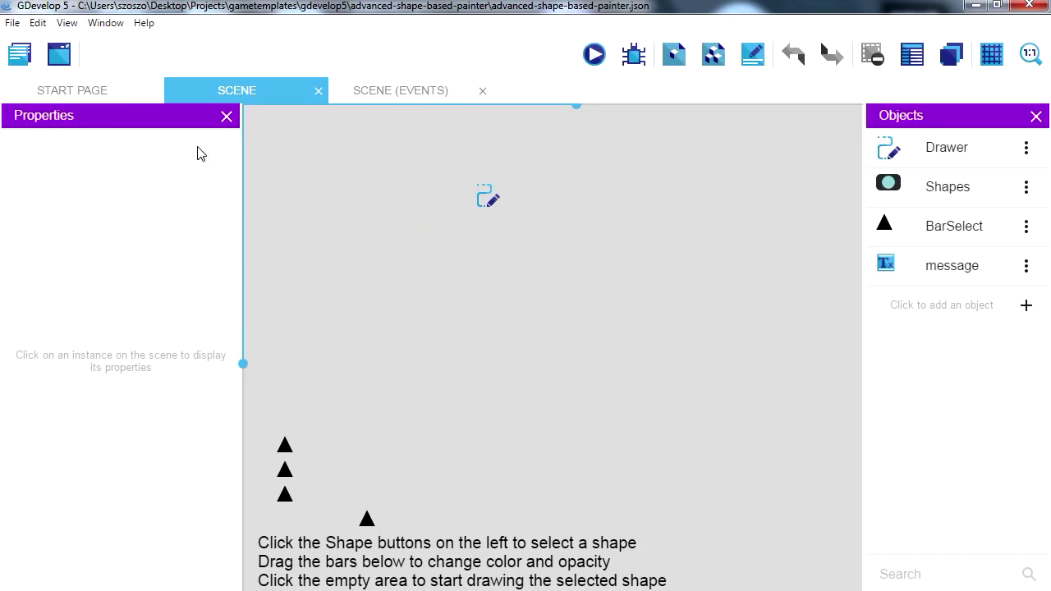
left_click(12, 23)
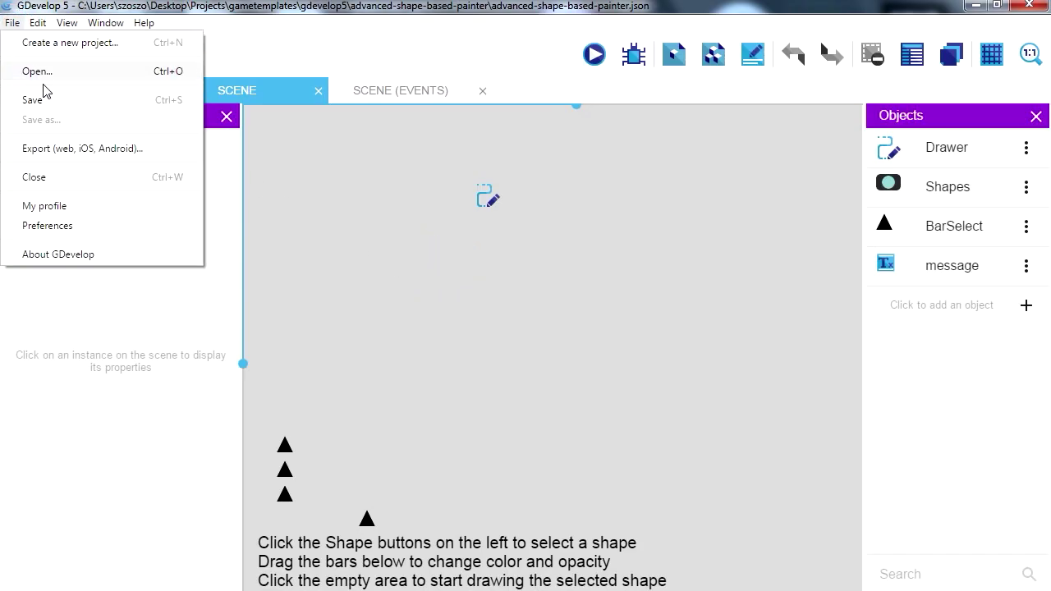
left_click(107, 155)
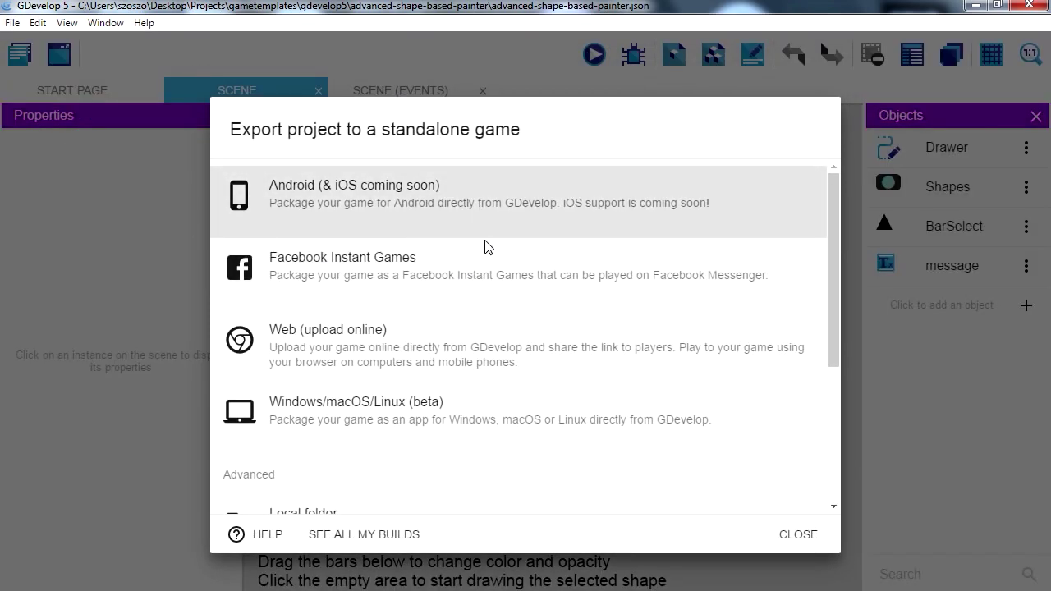
scroll(485, 246, "down", 2)
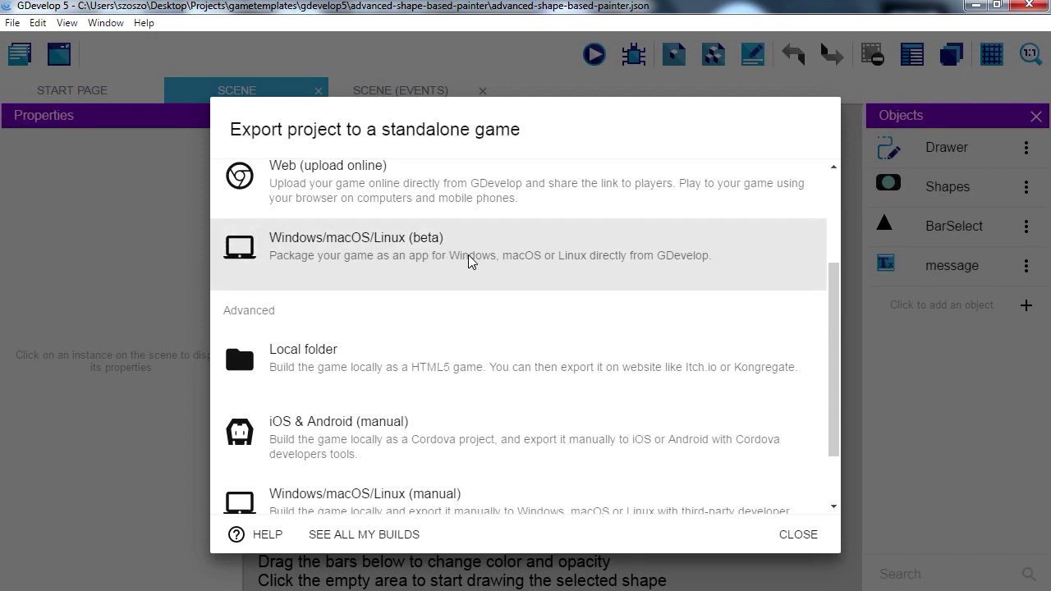
left_click(469, 261)
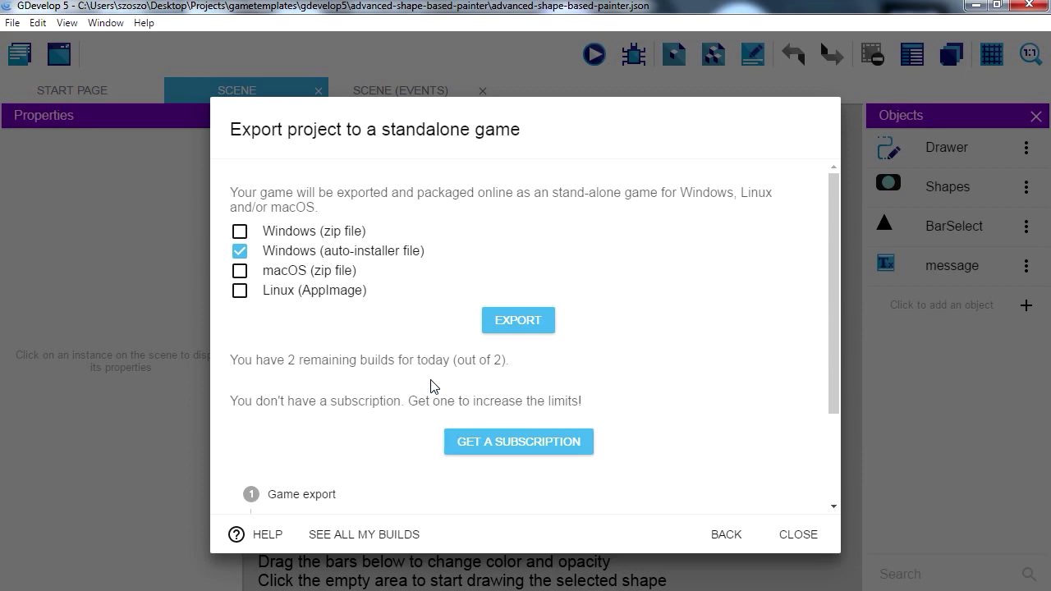
left_click(239, 251)
left_click(239, 234)
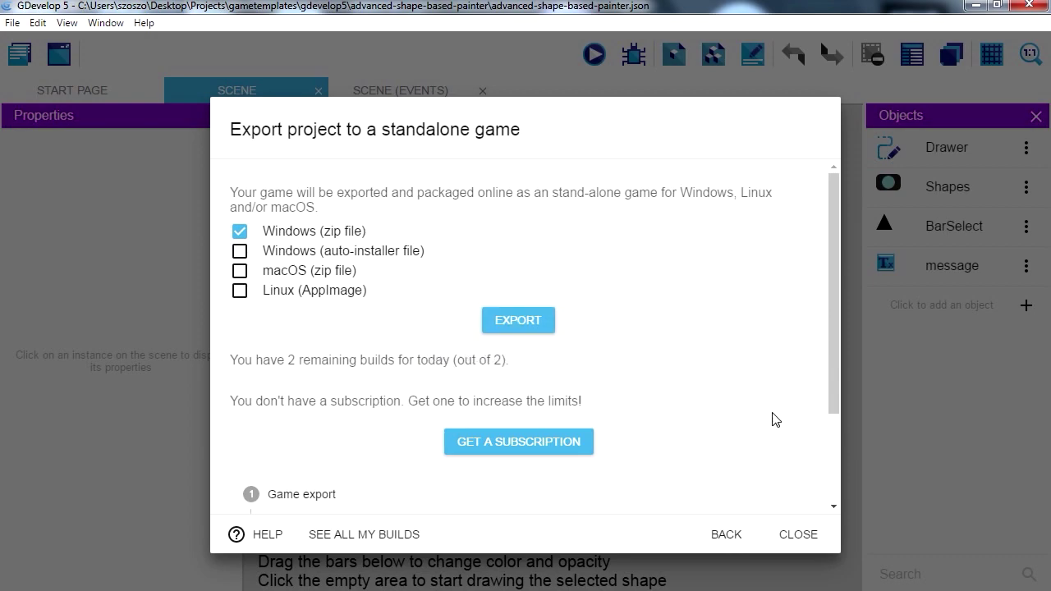
left_click(798, 539)
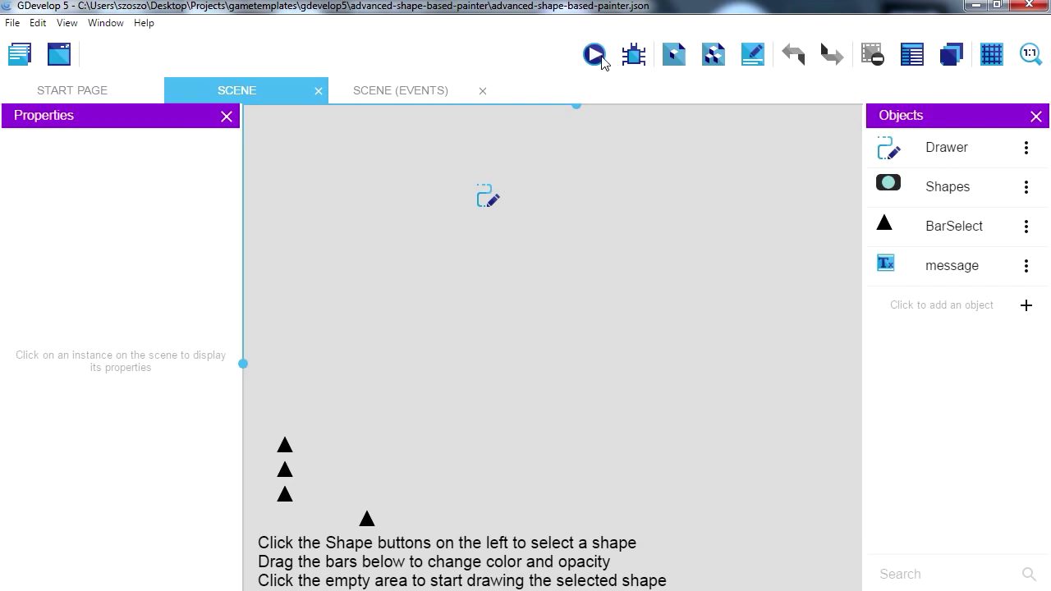
Close the painter's scene and events tabs and close the shape painter project
left_click(318, 91)
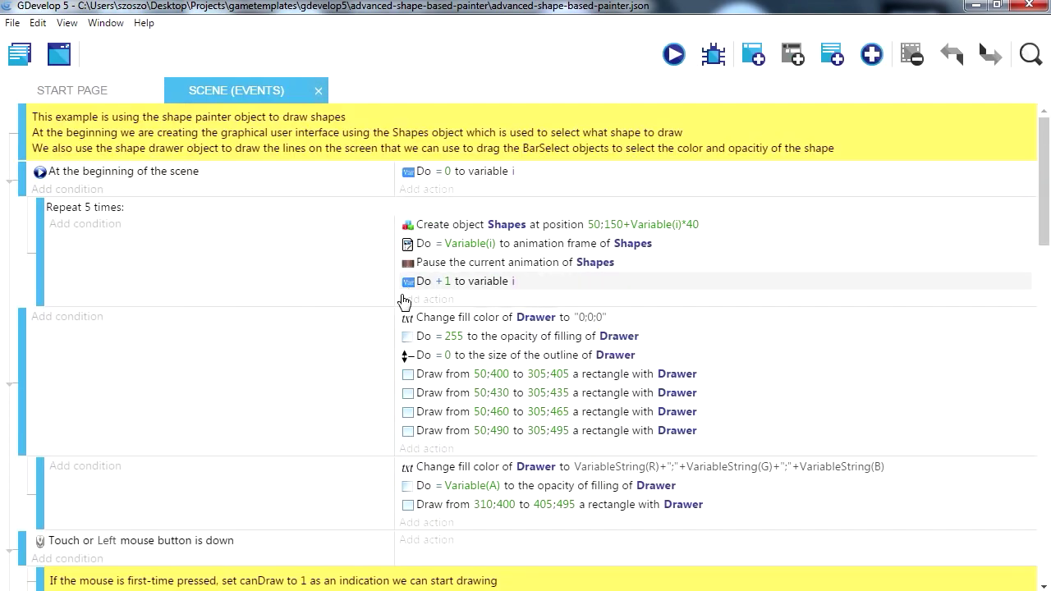
left_click(317, 91)
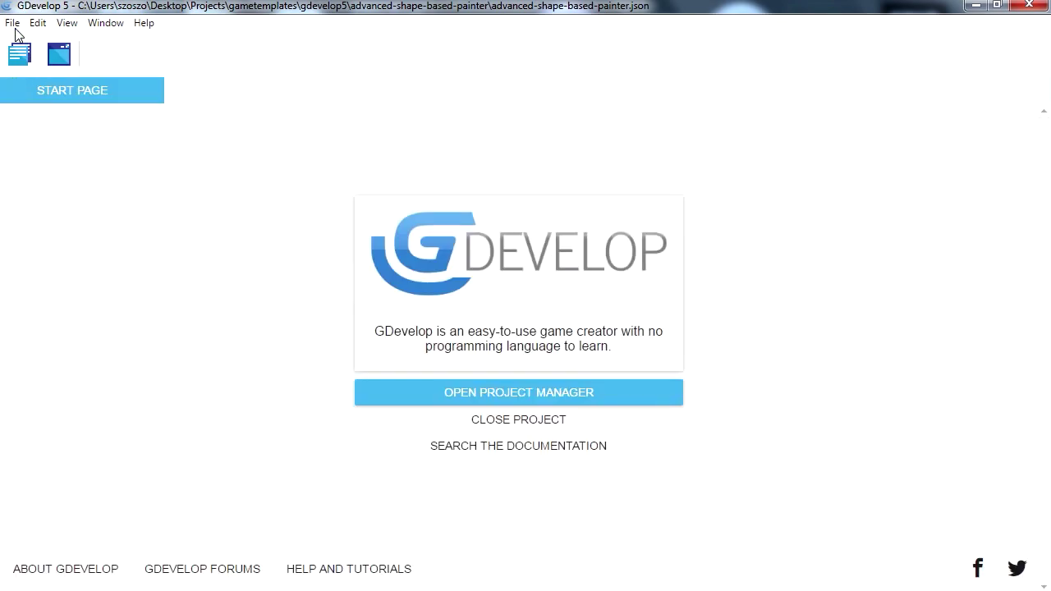
left_click(12, 22)
left_click(58, 184)
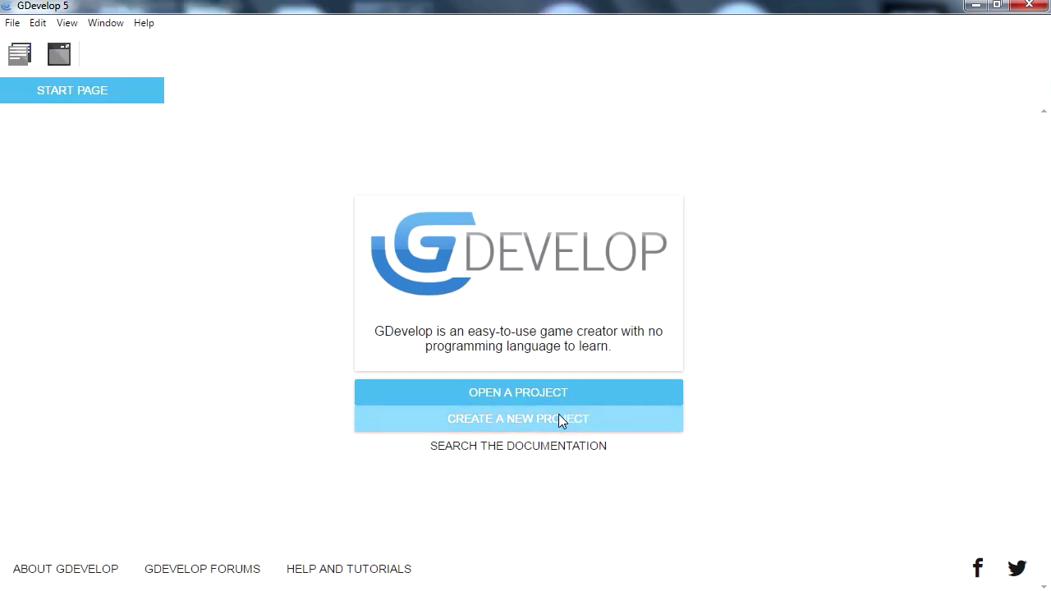
Create a new project from the Space Shooter starter
left_click(525, 423)
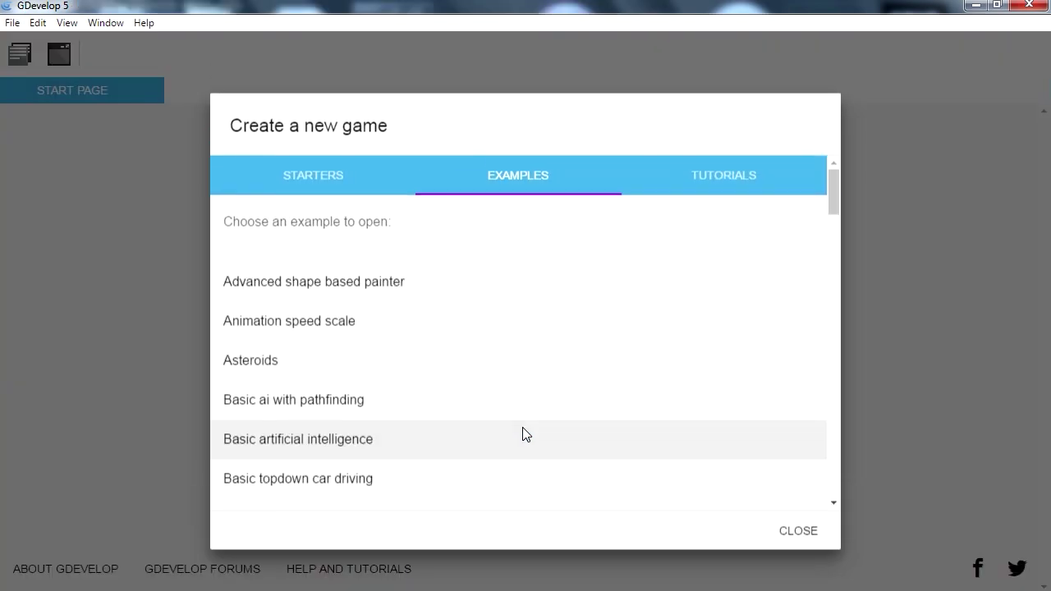
left_click(318, 187)
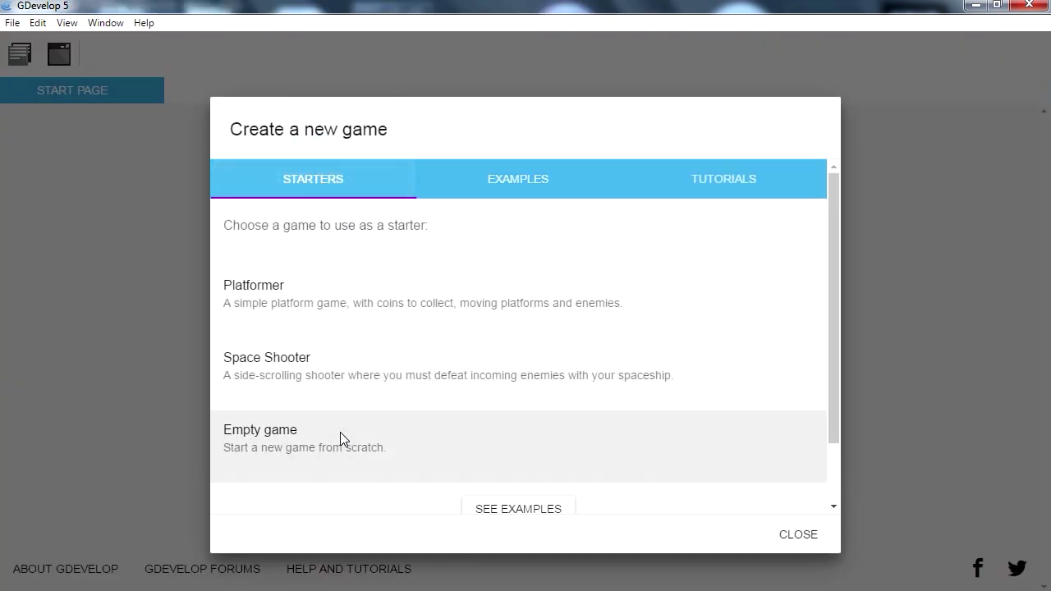
left_click(335, 375)
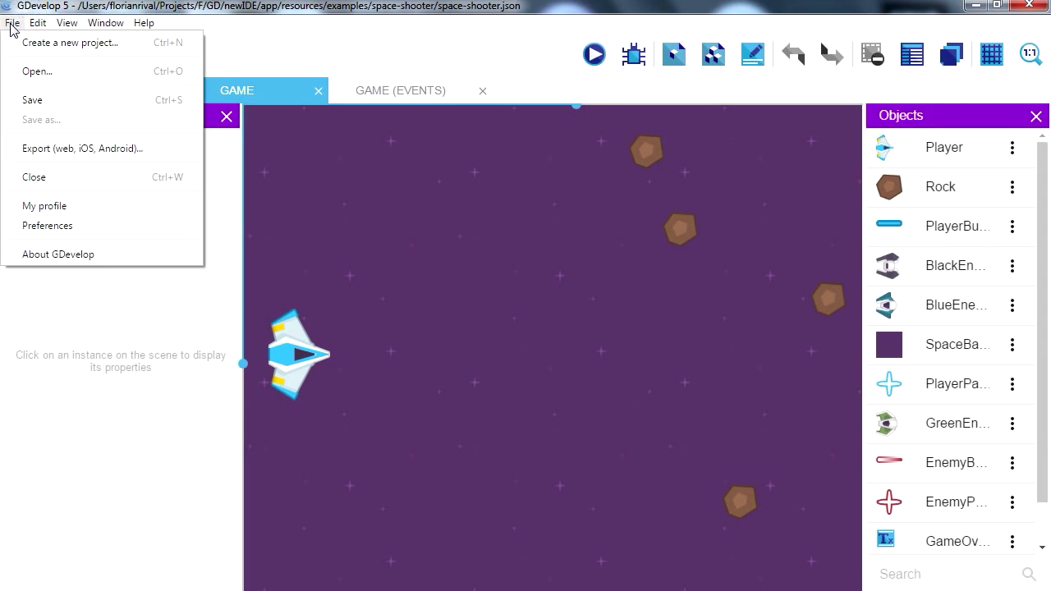
Export Space Shooter as a Windows zip file instead of the auto-installer
left_click(75, 148)
left_click(237, 250)
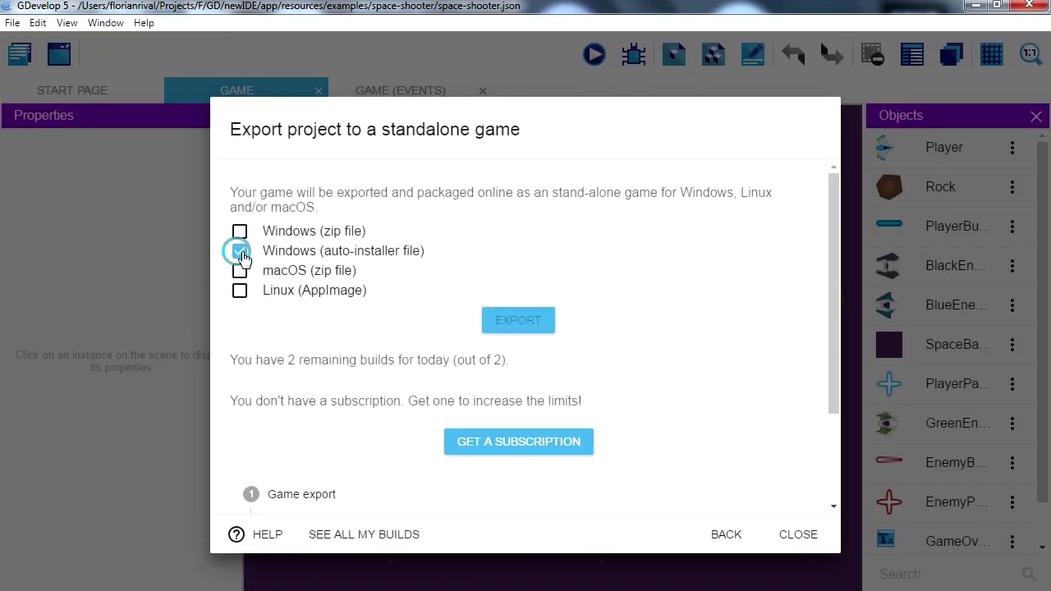
left_click(238, 231)
left_click(520, 326)
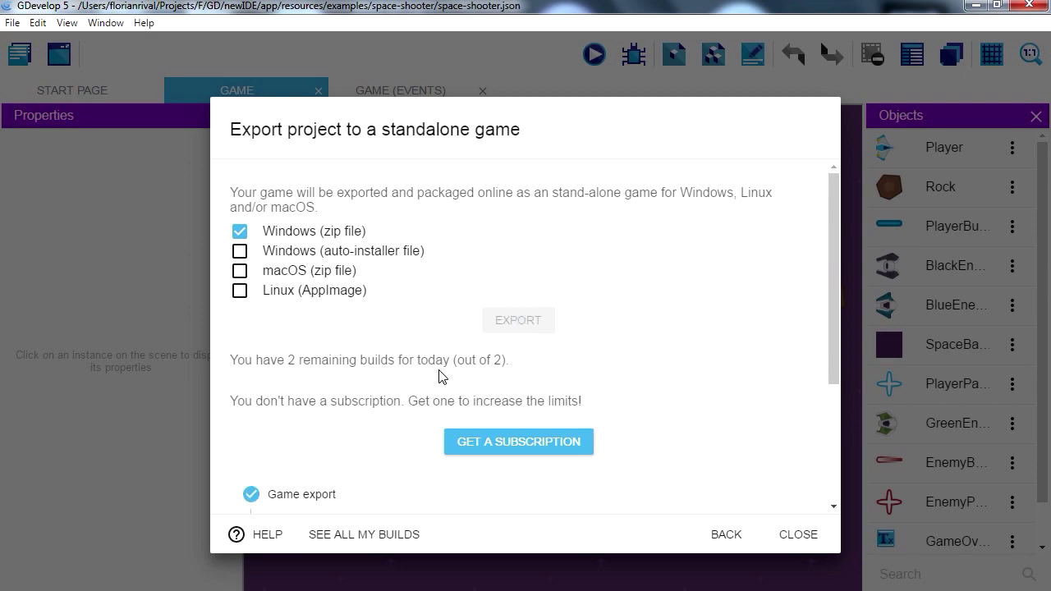
scroll(574, 410, "down", 3)
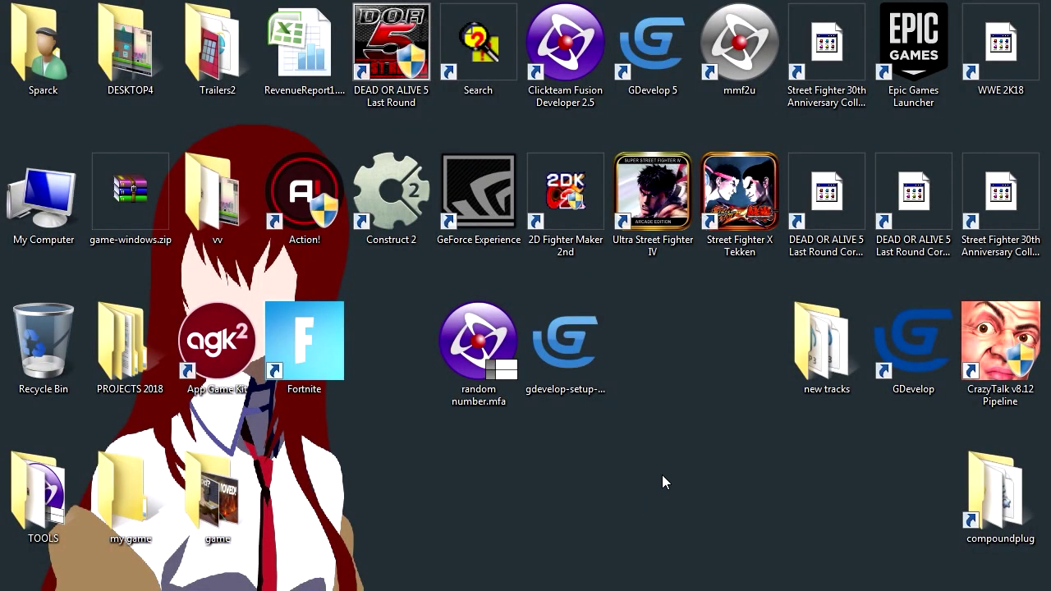
Extract game-windows.zip to a game-windows folder and open it
right_click(657, 343)
left_click(760, 321)
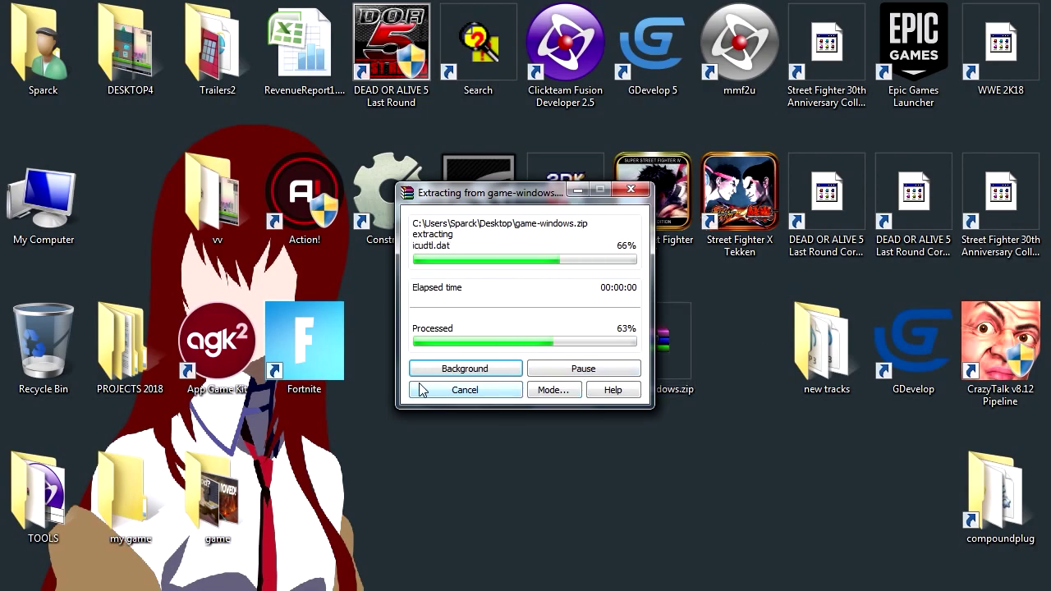
double_click(131, 201)
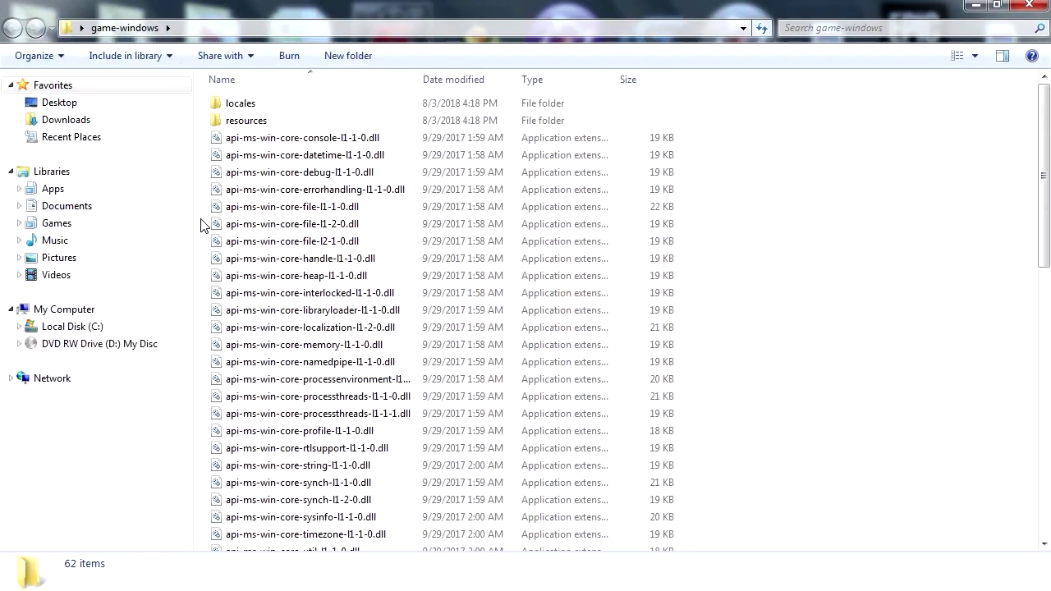
scroll(410, 378, "down", 12)
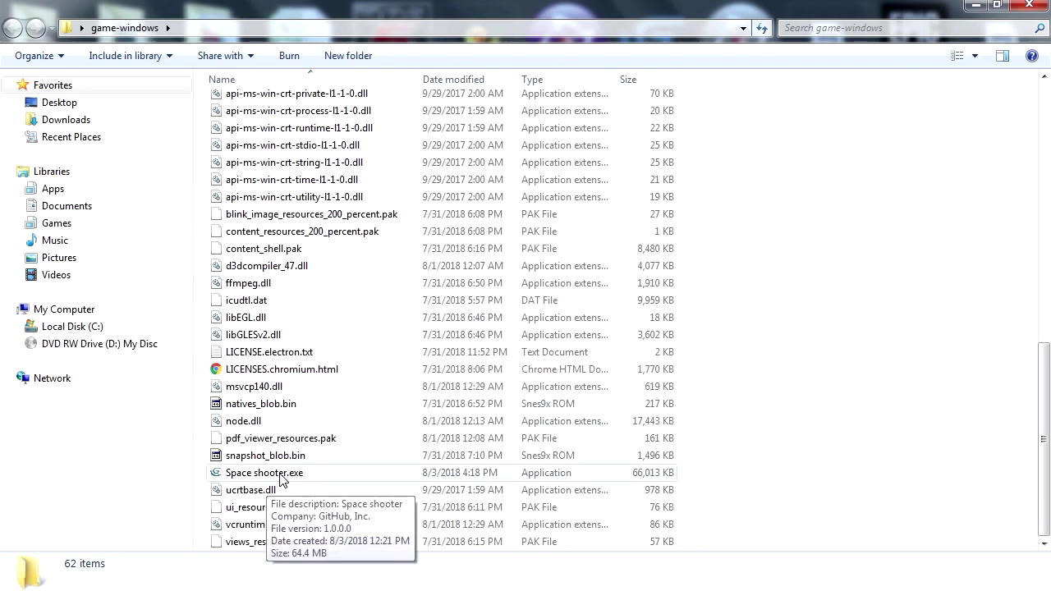
Run Space shooter.exe from the folder, then close the game and browse its files
left_click(282, 476)
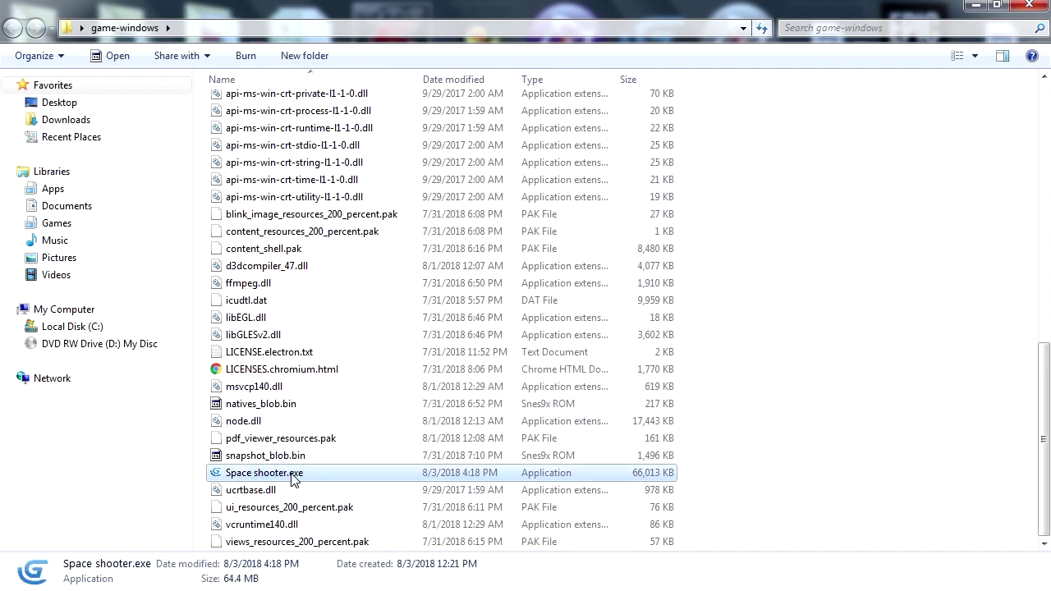
double_click(293, 479)
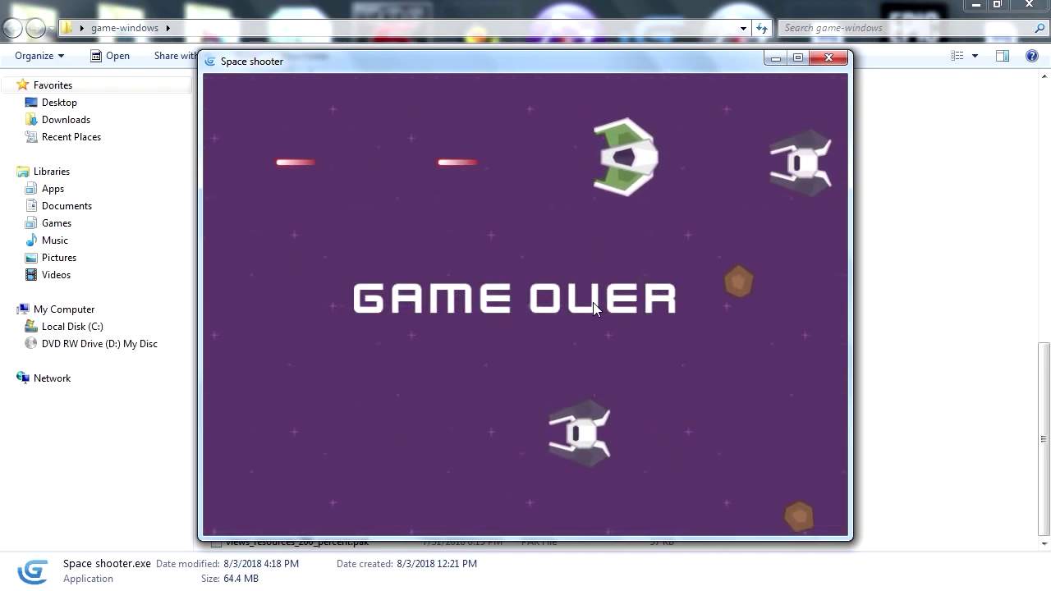
left_click(825, 57)
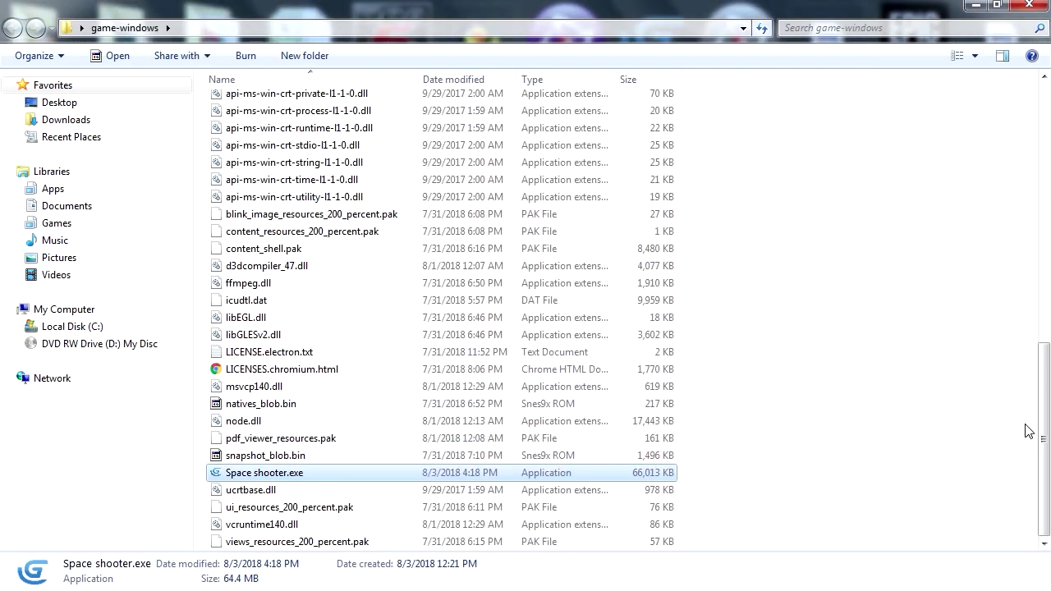
scroll(1043, 460, "up", 13)
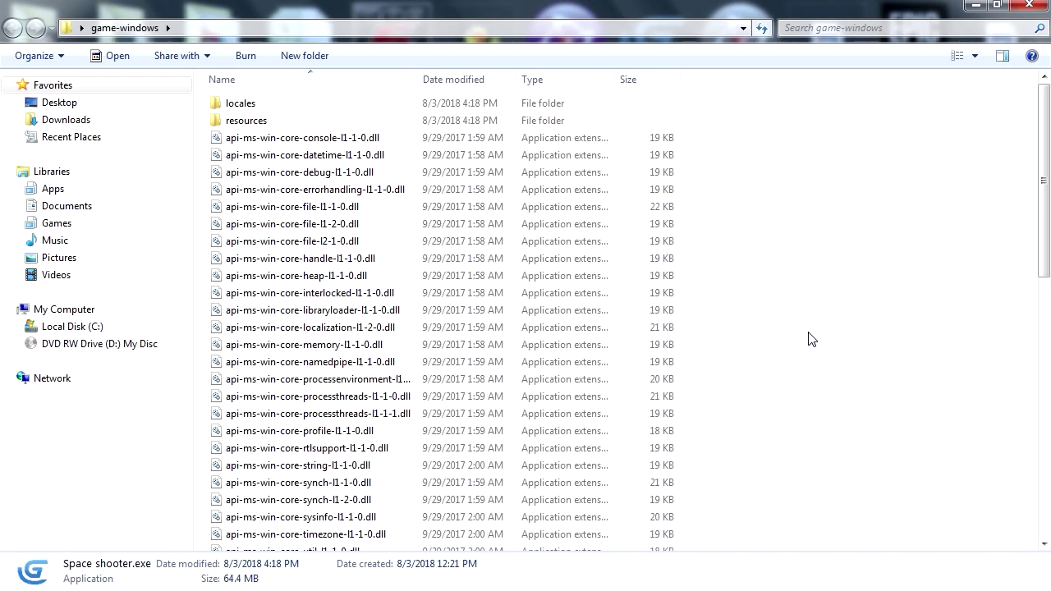
scroll(813, 341, "down", 5)
scroll(813, 340, "down", 6)
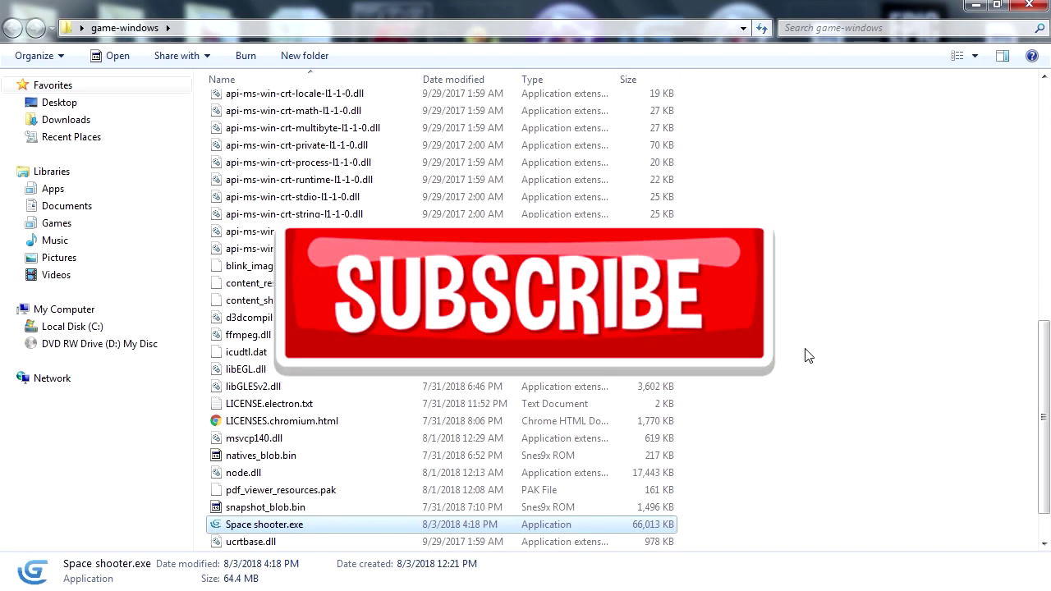
scroll(807, 357, "down", 1)
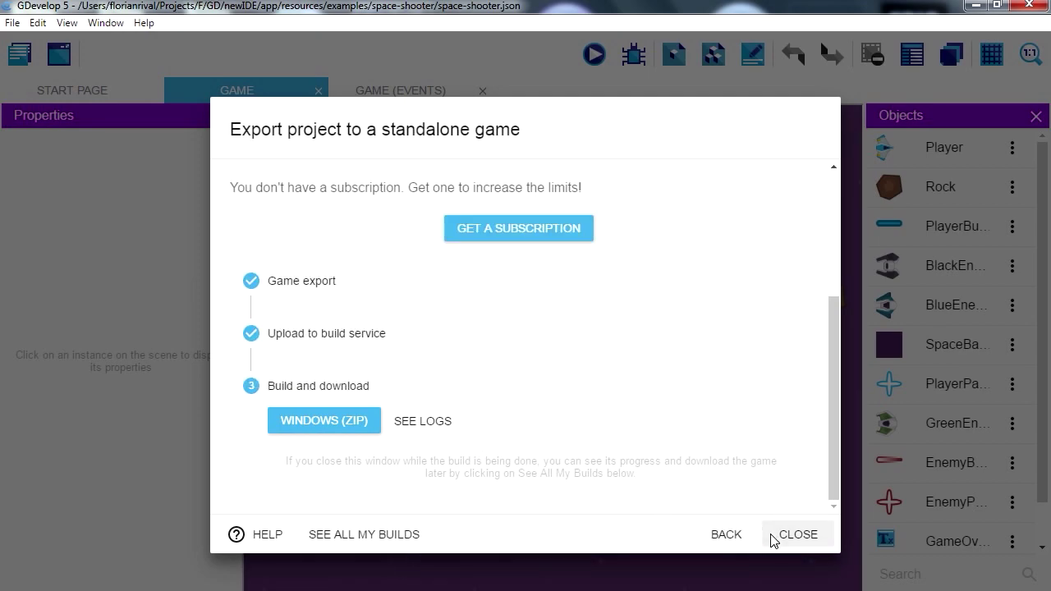
Dismiss the finished Export dialog and launch a preview of Space Shooter
left_click(796, 534)
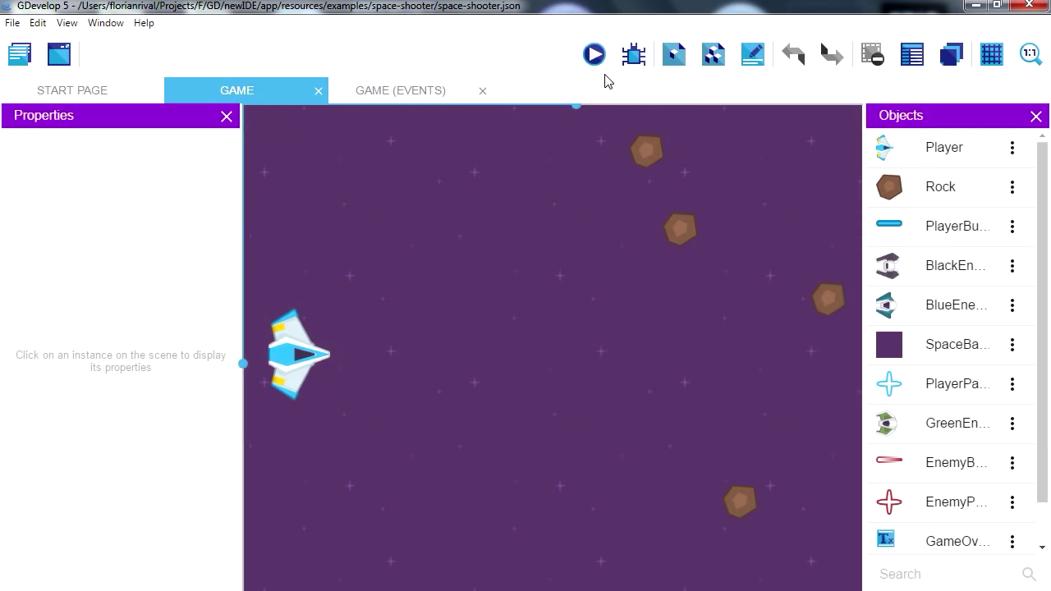
left_click(593, 54)
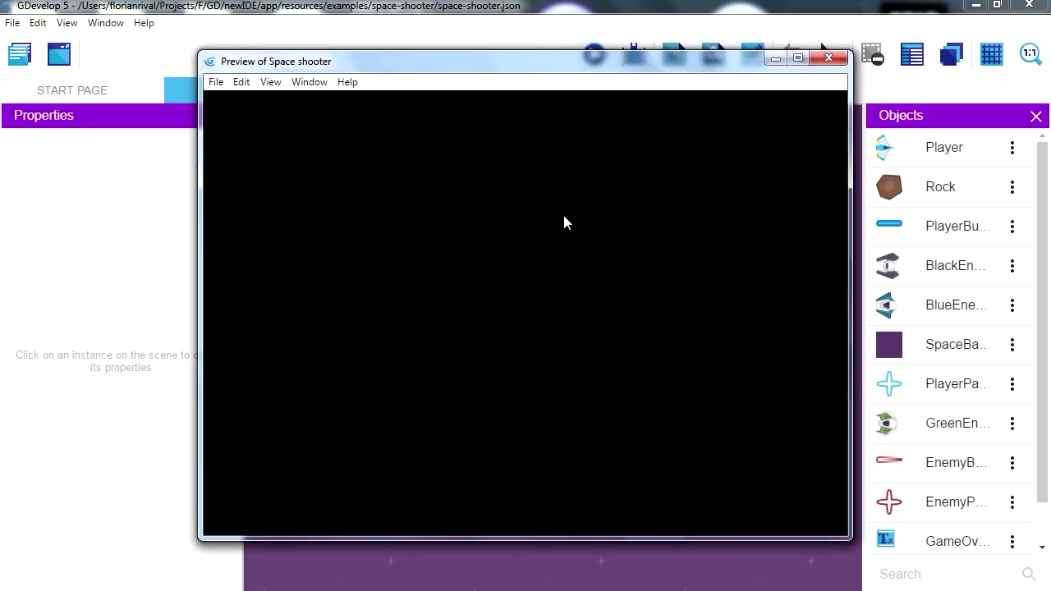